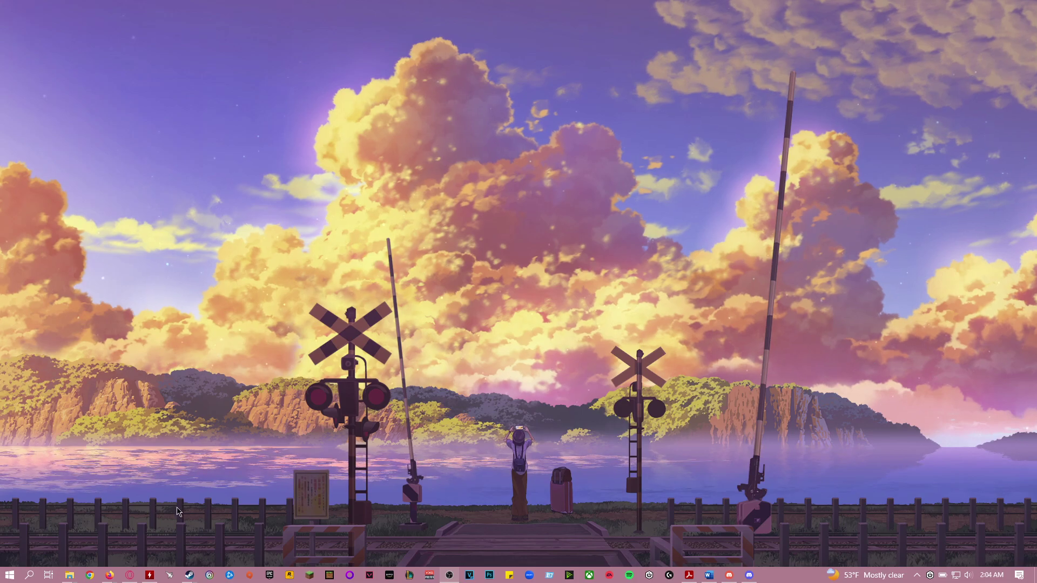
Step: Bring up the Google Images results and preview the red Discord icon
left_click(129, 575)
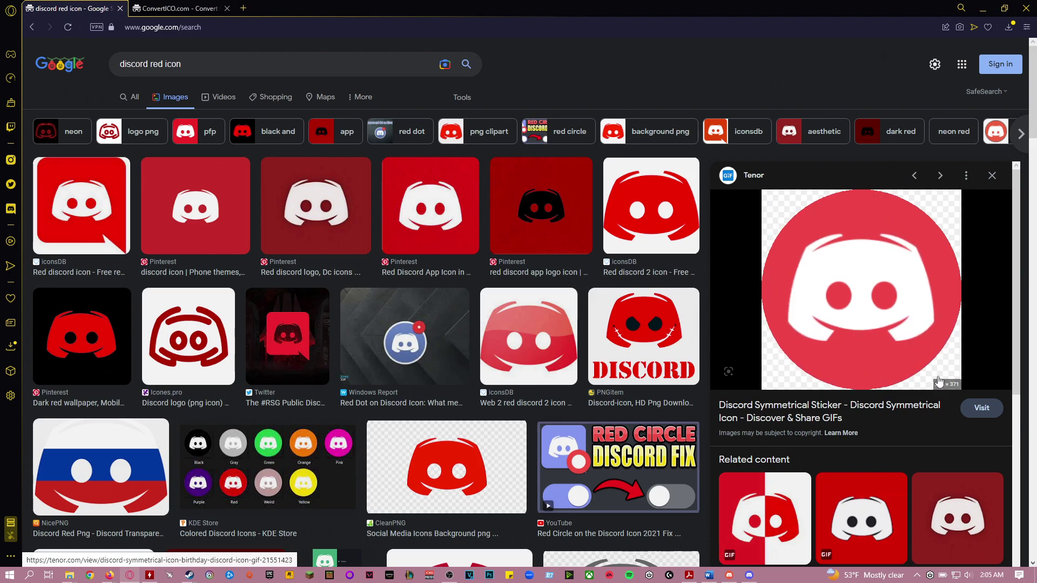
key("ctrl+l")
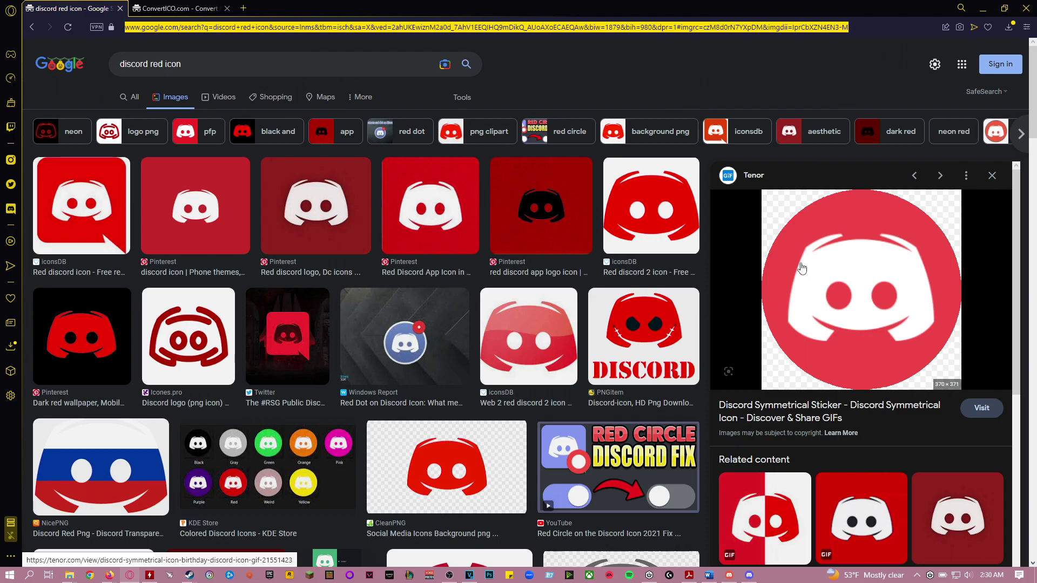
right_click(801, 267)
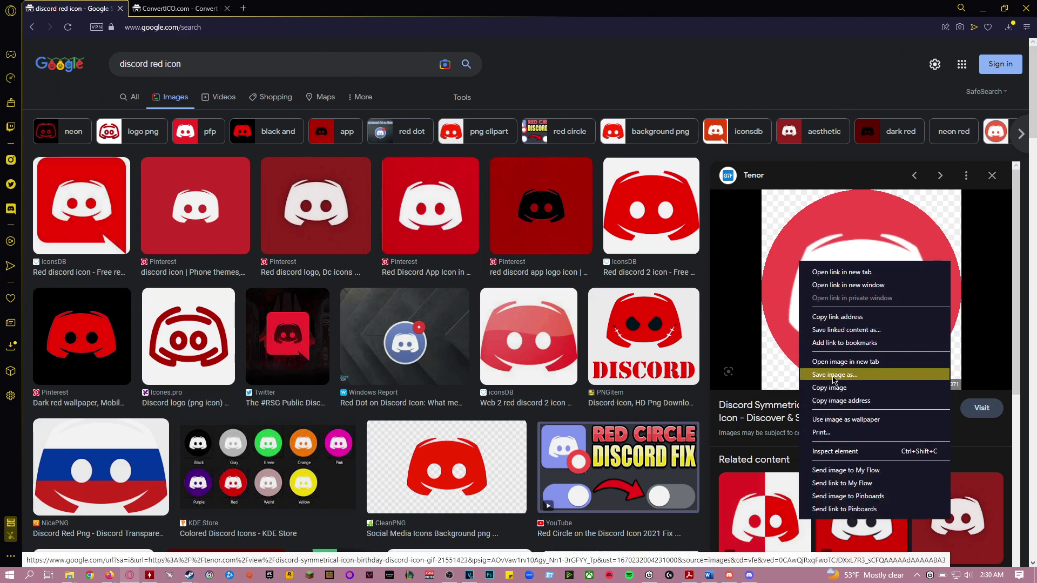
left_click(642, 86)
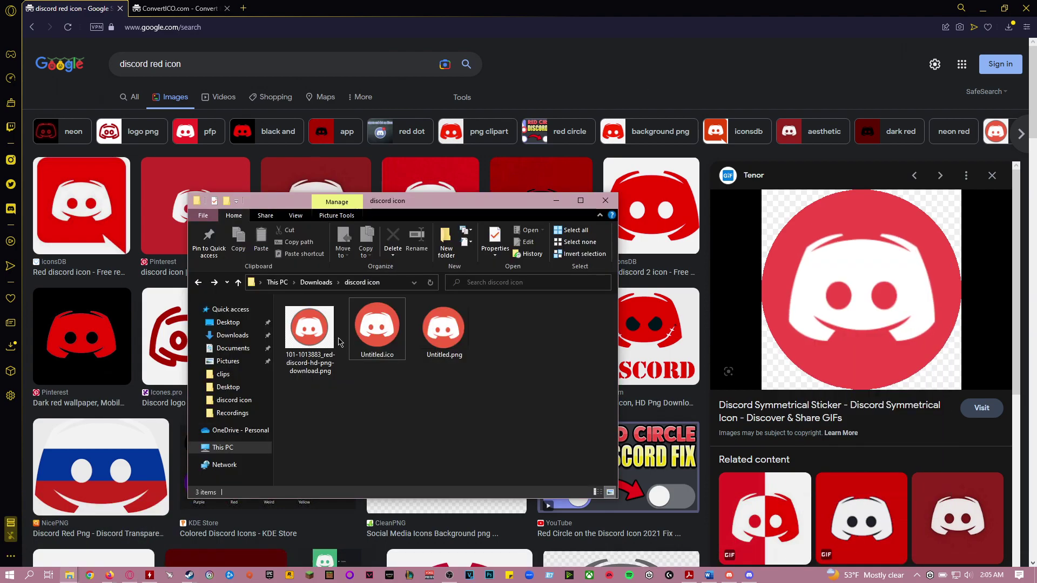
Step: Open the downloaded red Discord PNG from the discord icon folder in Paint 3D
left_click(314, 340)
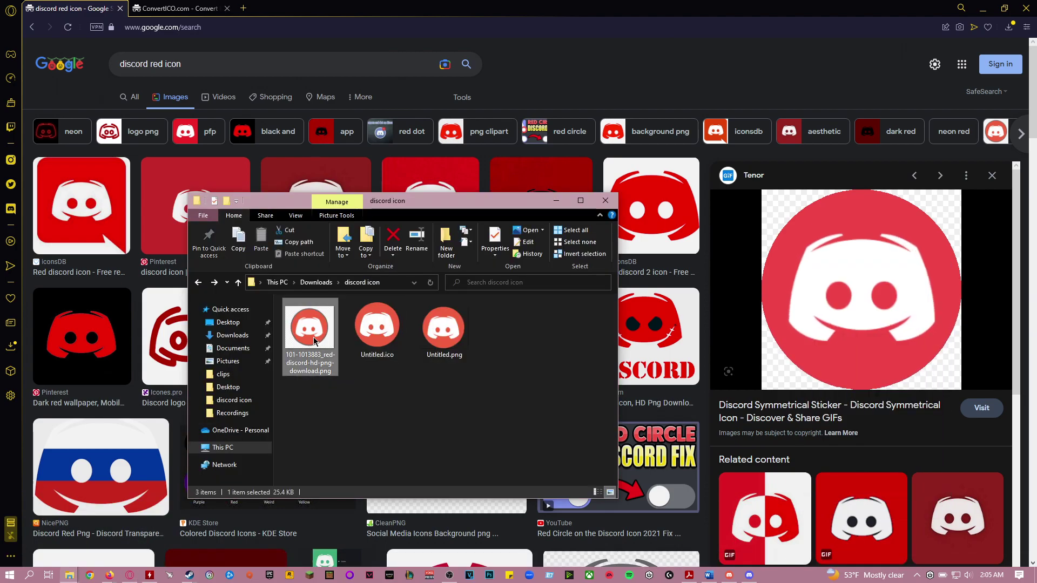
right_click(314, 340)
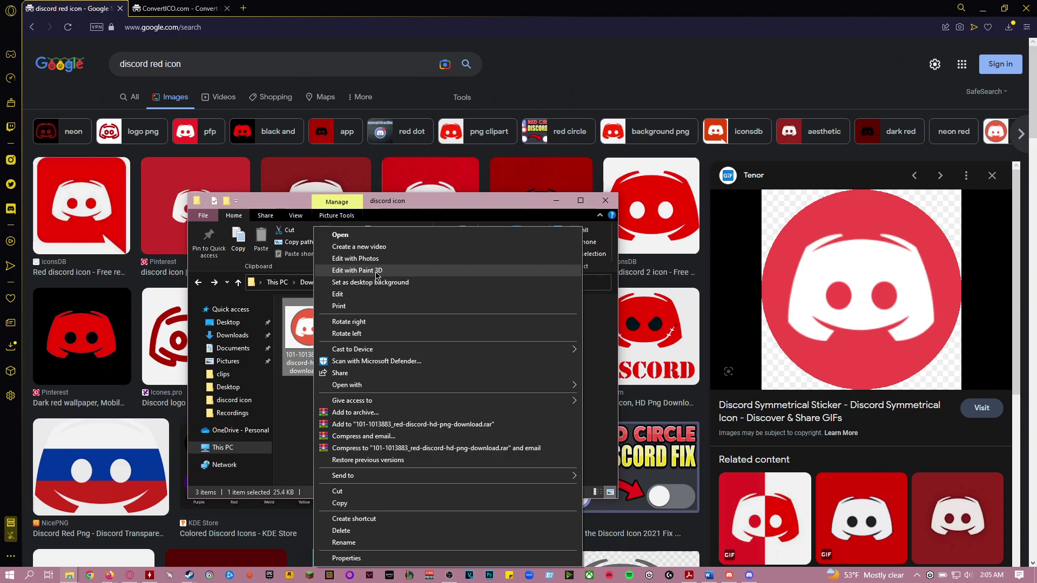
left_click(376, 272)
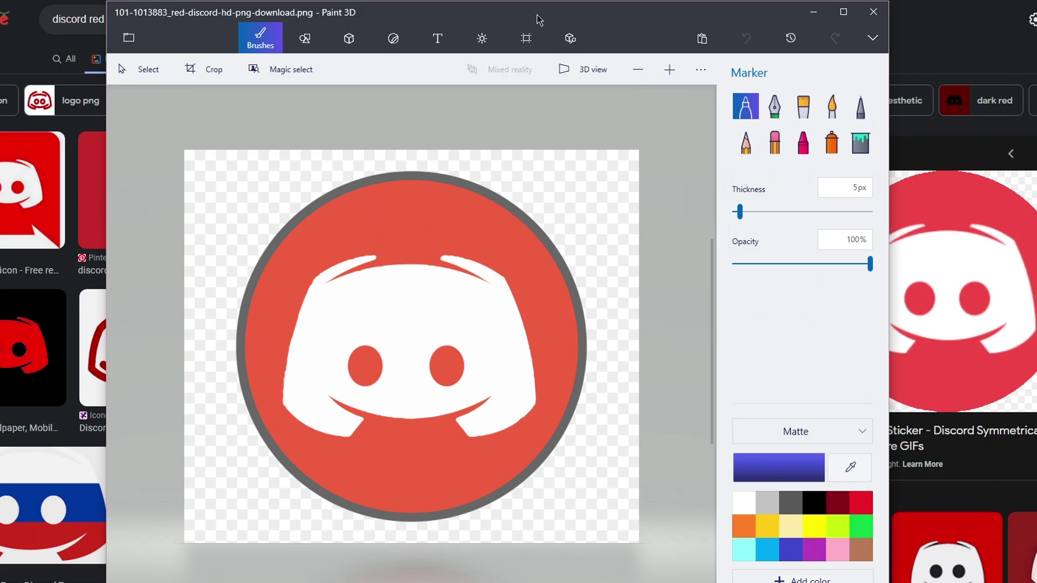
Step: Start Magic select and shrink its box tightly around the round red logo
left_click(276, 71)
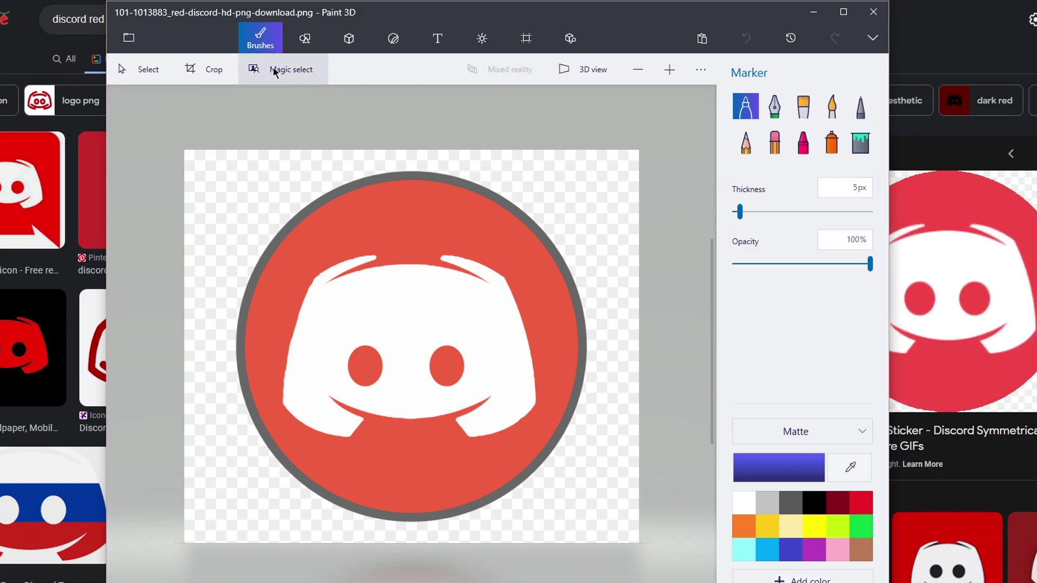
left_click_drag(185, 347, 241, 347)
left_click_drag(640, 347, 580, 349)
left_click_drag(413, 544, 411, 517)
left_click_drag(411, 149, 412, 177)
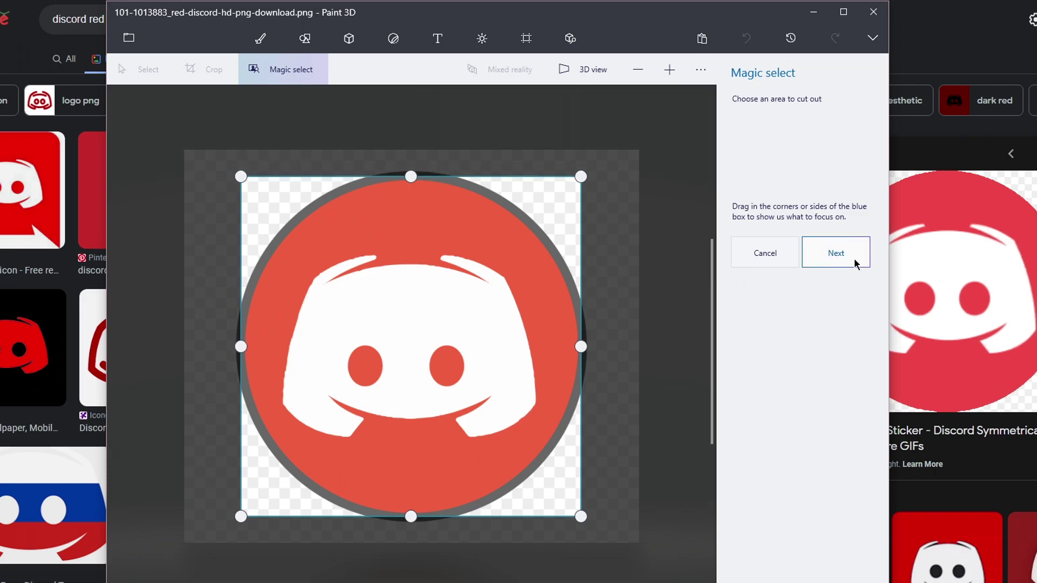
left_click(854, 263)
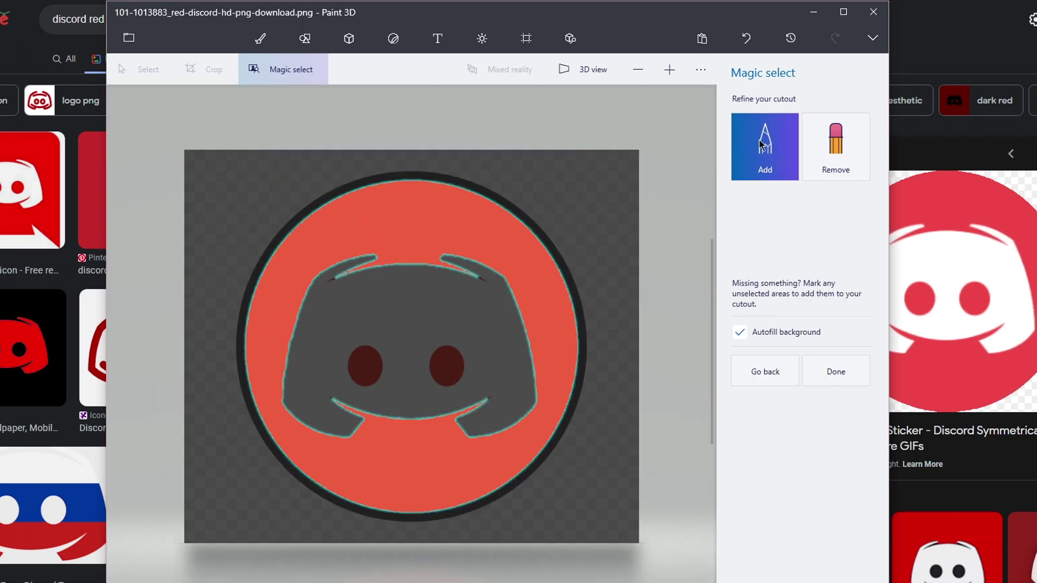
Step: Add the logo's white face, eyes included, to the selection and finish the cutout
mouse_move(439, 290)
left_mouse_down()
mouse_move(403, 307)
mouse_move(486, 367)
left_mouse_up()
mouse_move(414, 373)
left_mouse_down()
mouse_move(498, 364)
mouse_move(475, 313)
mouse_move(476, 333)
mouse_move(509, 371)
mouse_move(500, 416)
left_mouse_up()
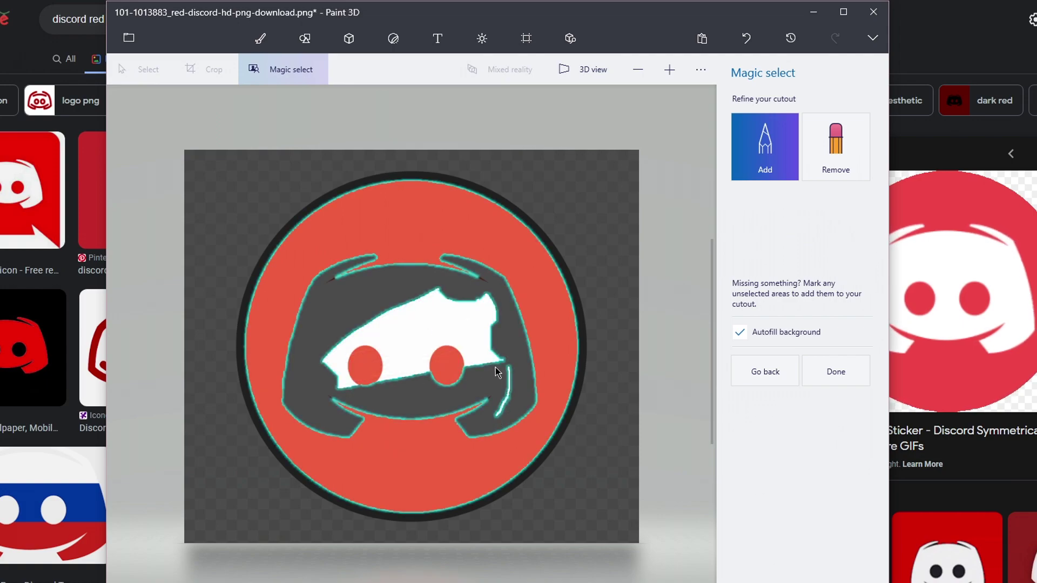
left_click_drag(443, 389, 289, 370)
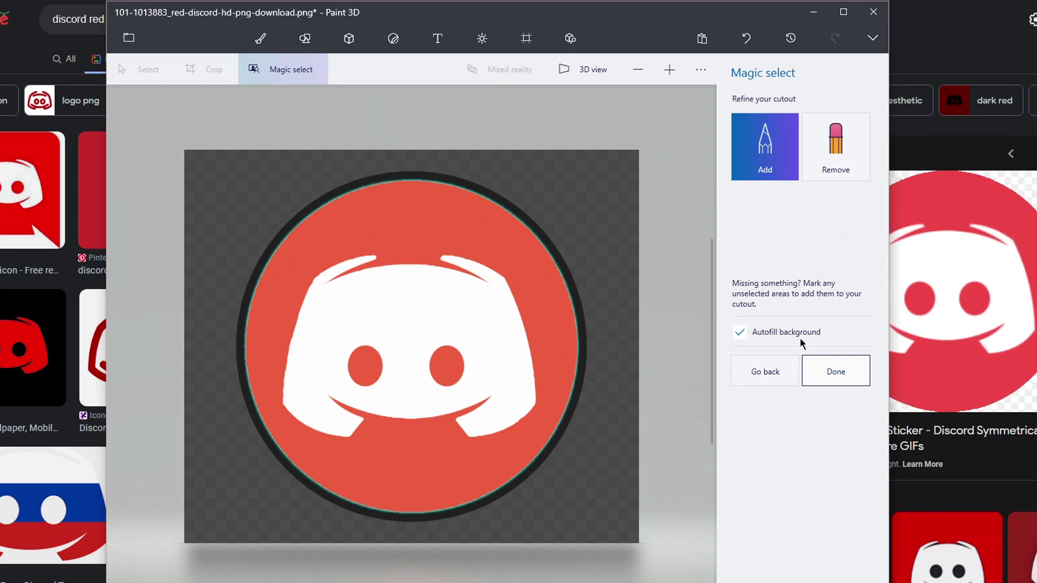
left_click(815, 371)
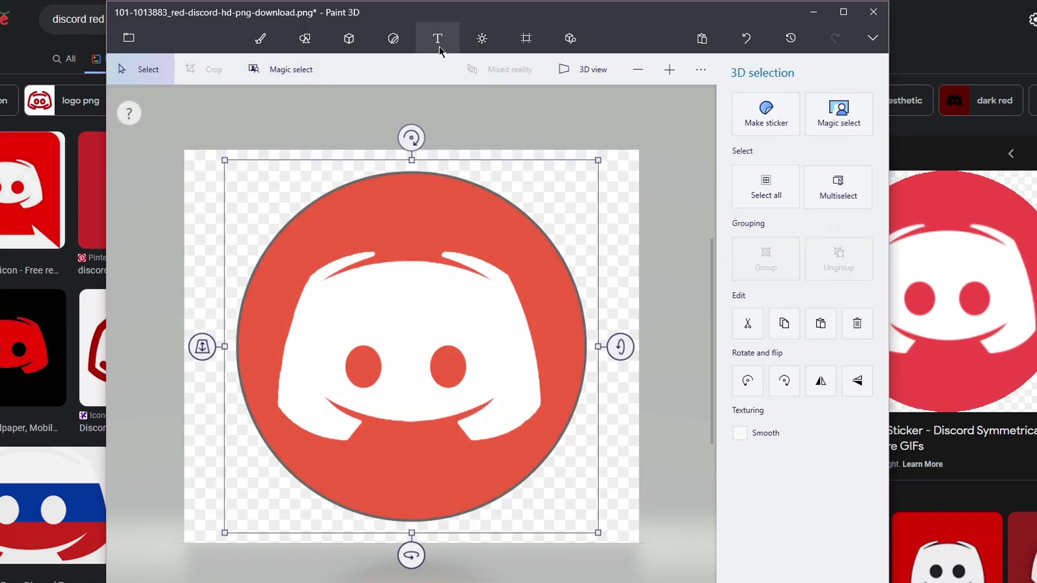
Step: Turn on Transparent canvas and turn off Show canvas
left_click(534, 44)
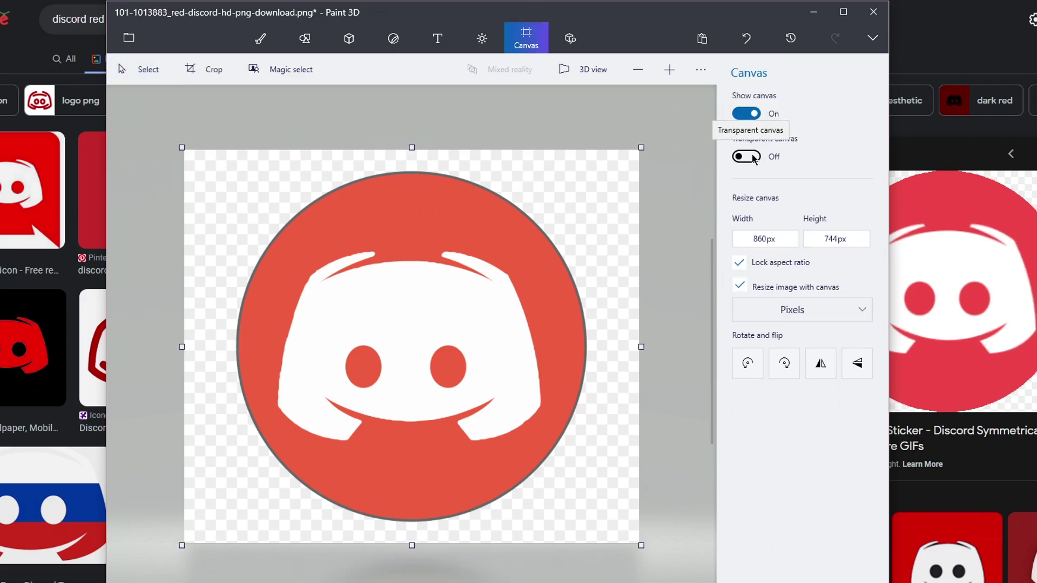
left_click(752, 158)
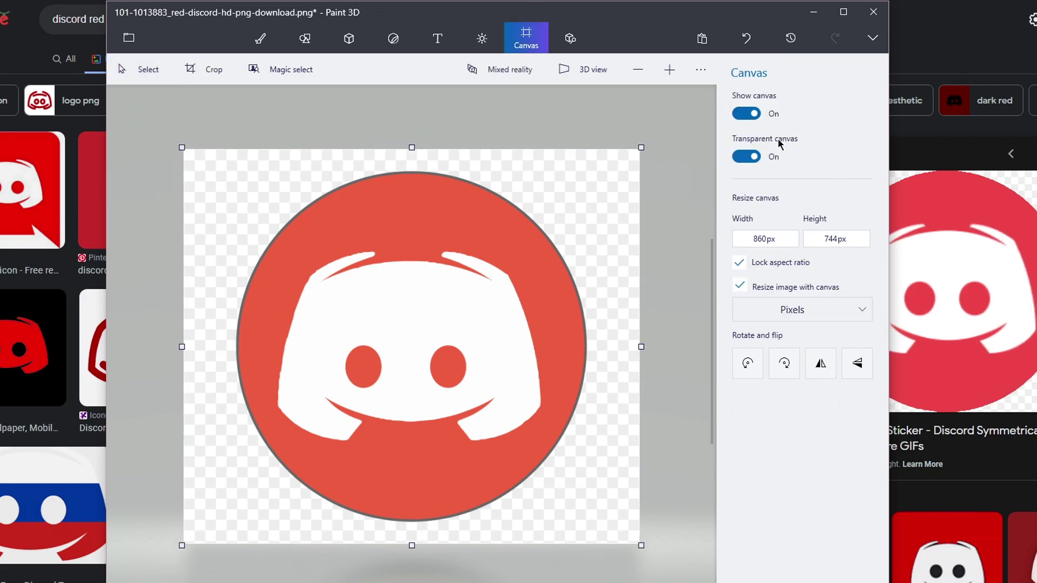
left_click(767, 114)
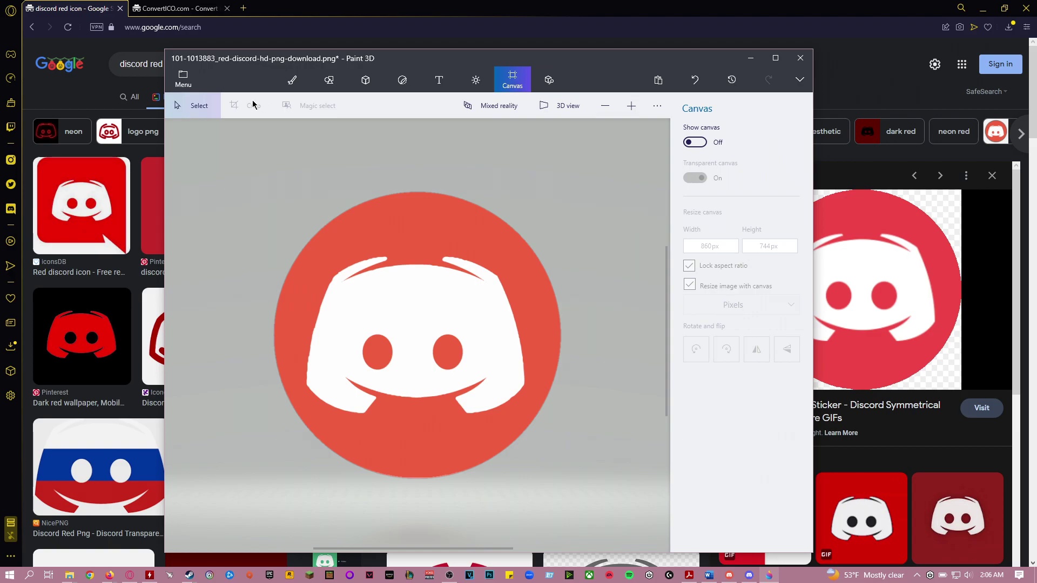
Step: Save as a PNG image with Transparency ticked and open the framing adjustment
left_click(178, 82)
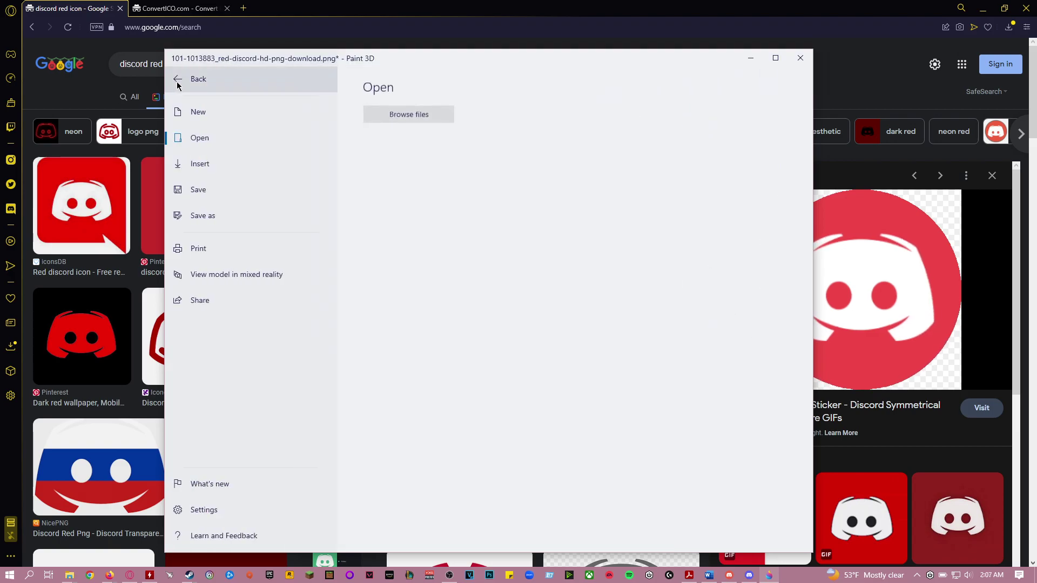
left_click(239, 193)
left_click(390, 148)
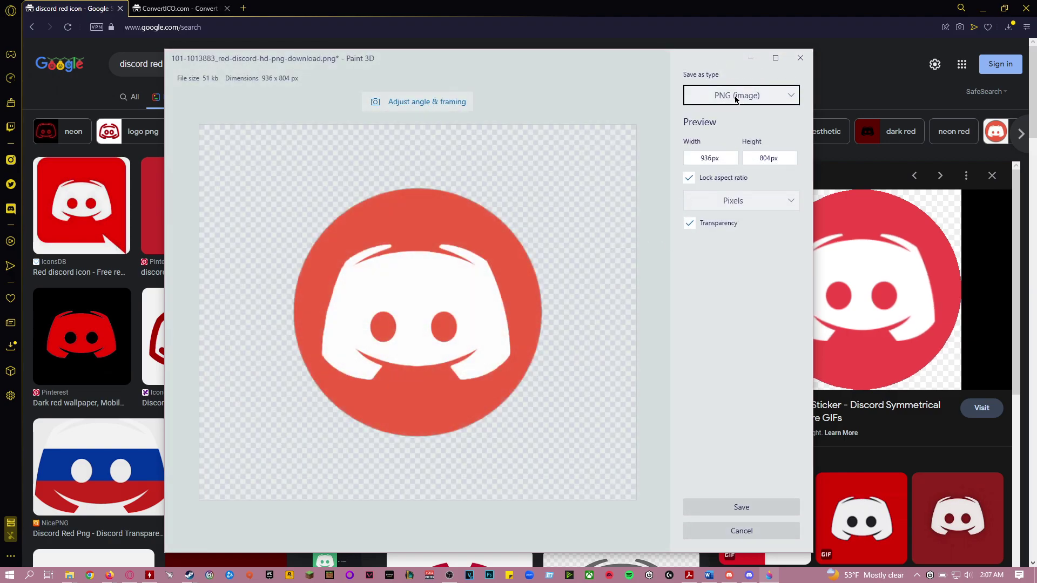
left_click(737, 97)
left_click(737, 98)
left_click(692, 224)
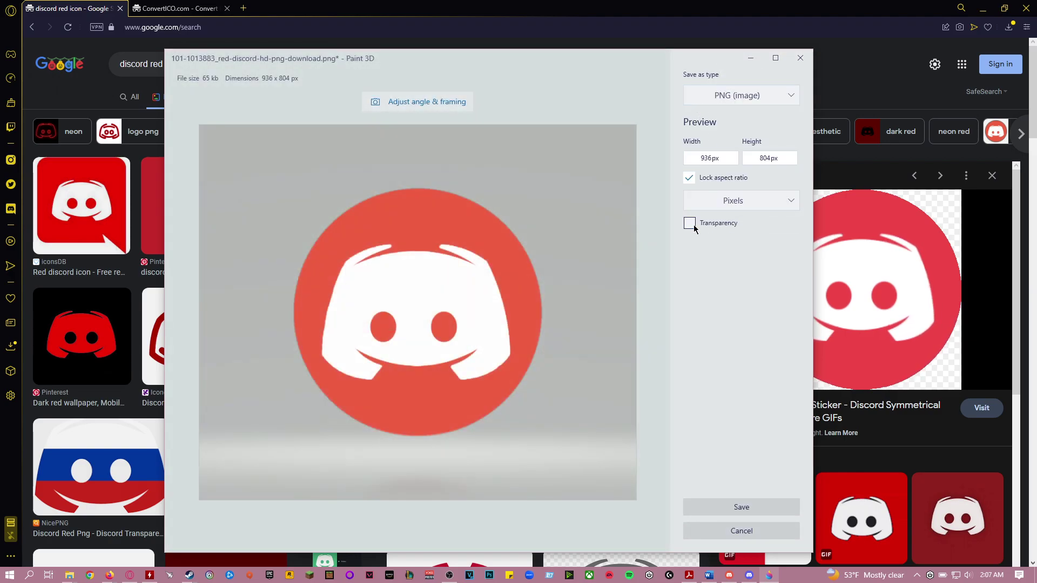
left_click(693, 224)
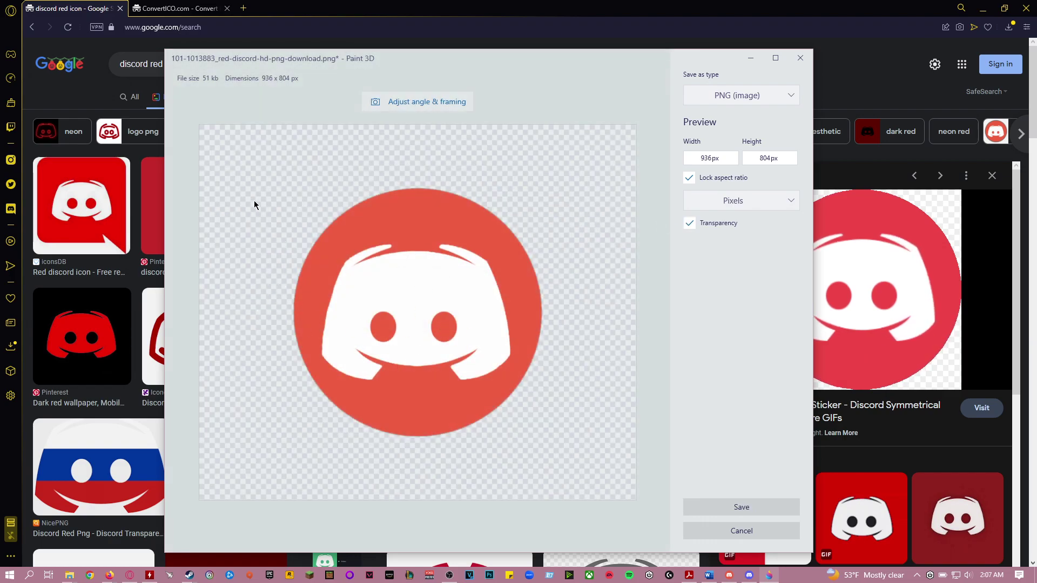
left_click(427, 107)
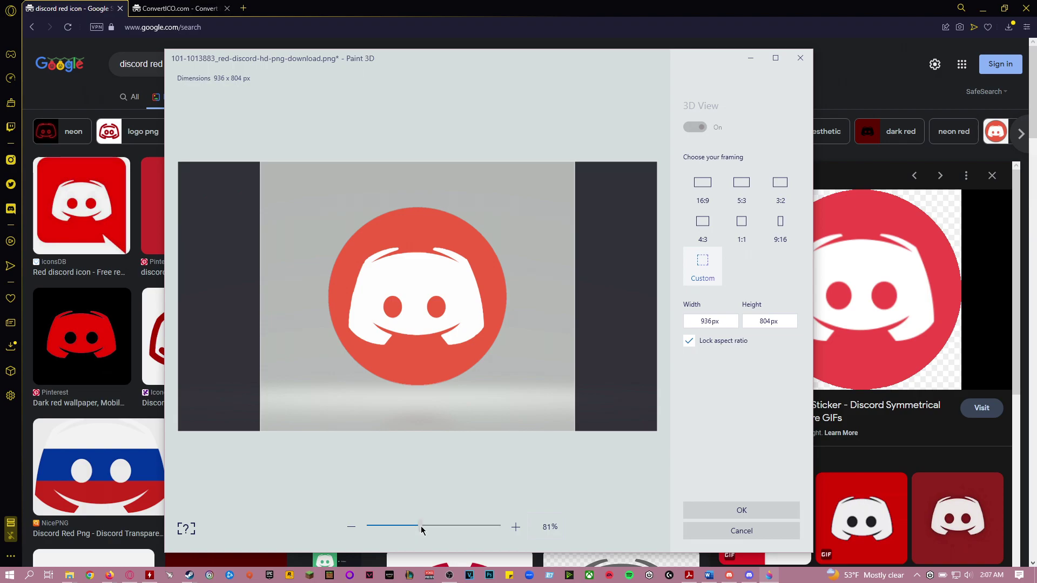
Step: Set the export framing zoom to 120%, accept it, then cancel the Save As dialog
left_click_drag(420, 526, 434, 532)
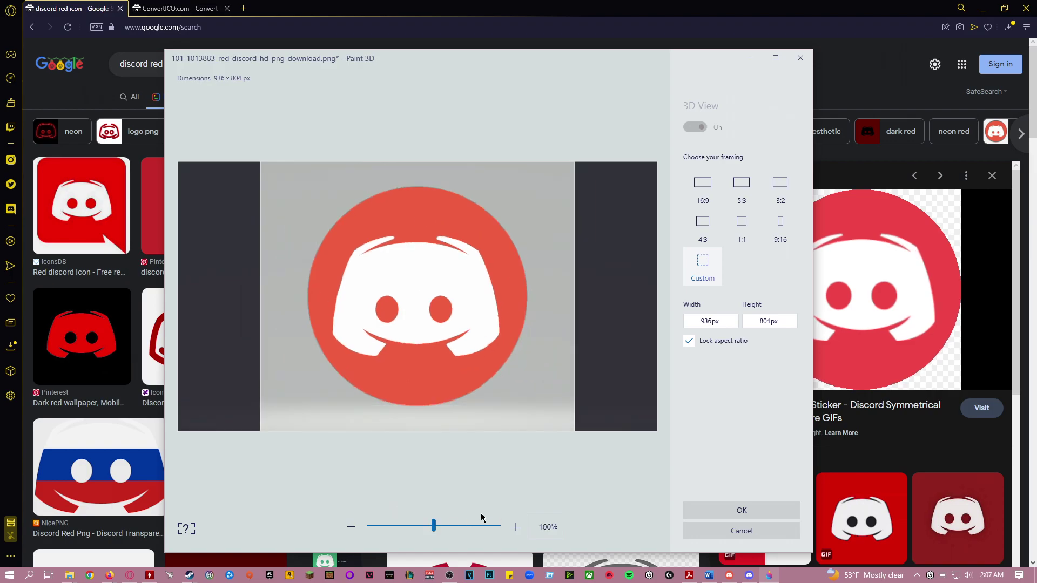
left_click(545, 527)
type("120")
key("Return")
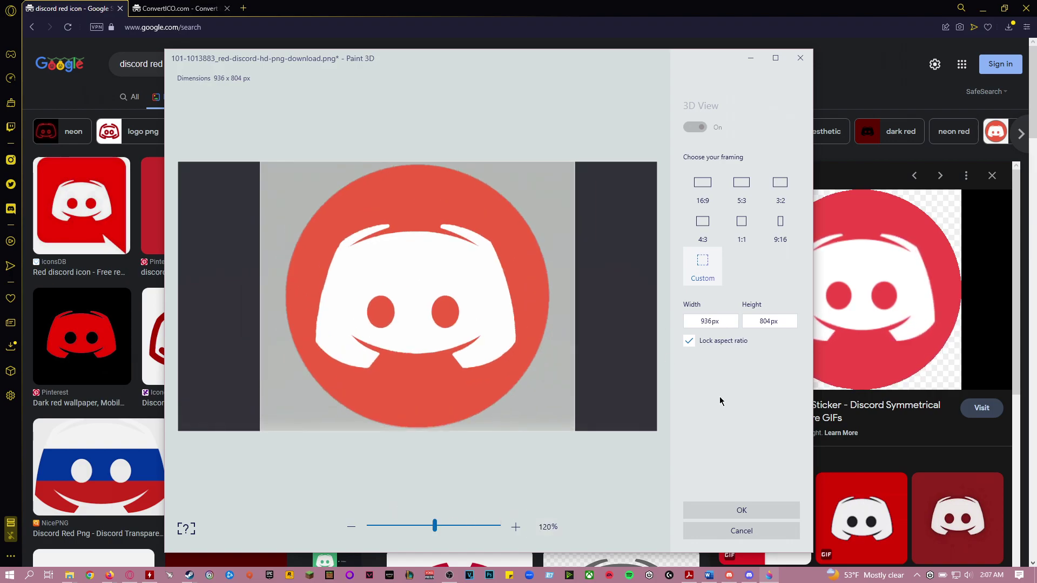
left_click(745, 512)
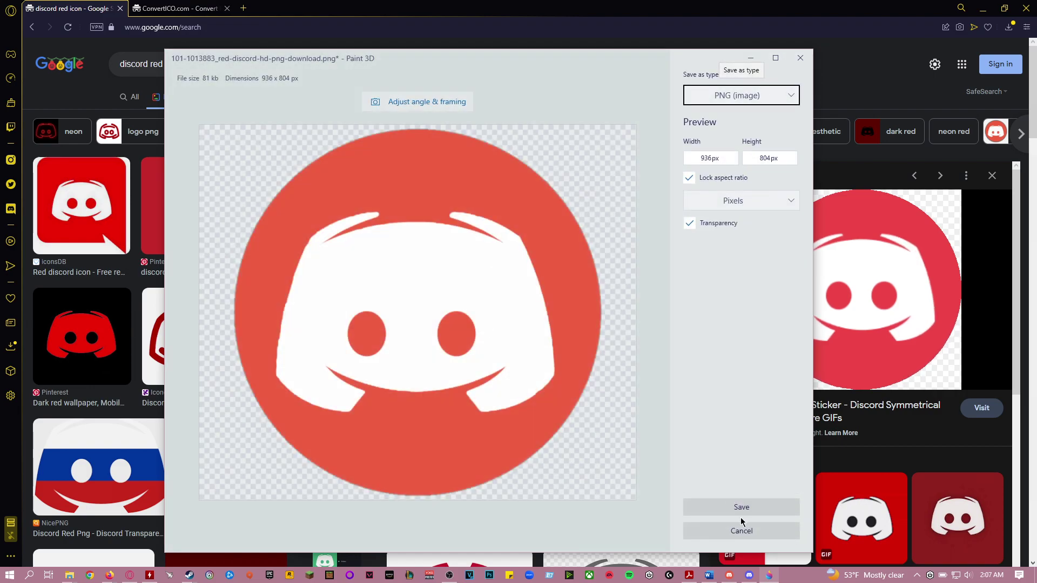
left_click(741, 512)
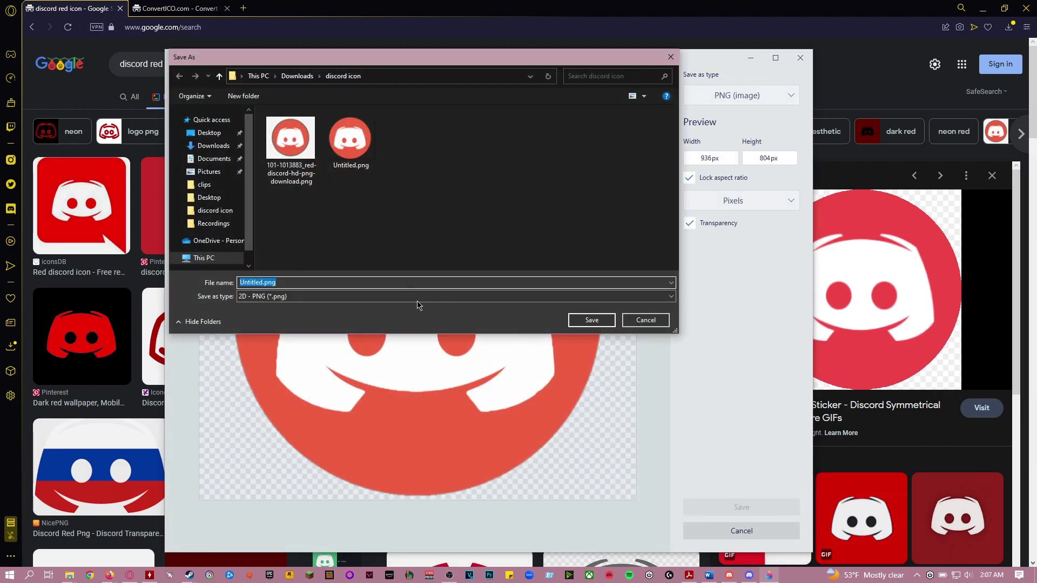
left_click(646, 320)
Step: Quit Paint 3D and check Untitled.png in Photos, zooming in and out
left_click(801, 58)
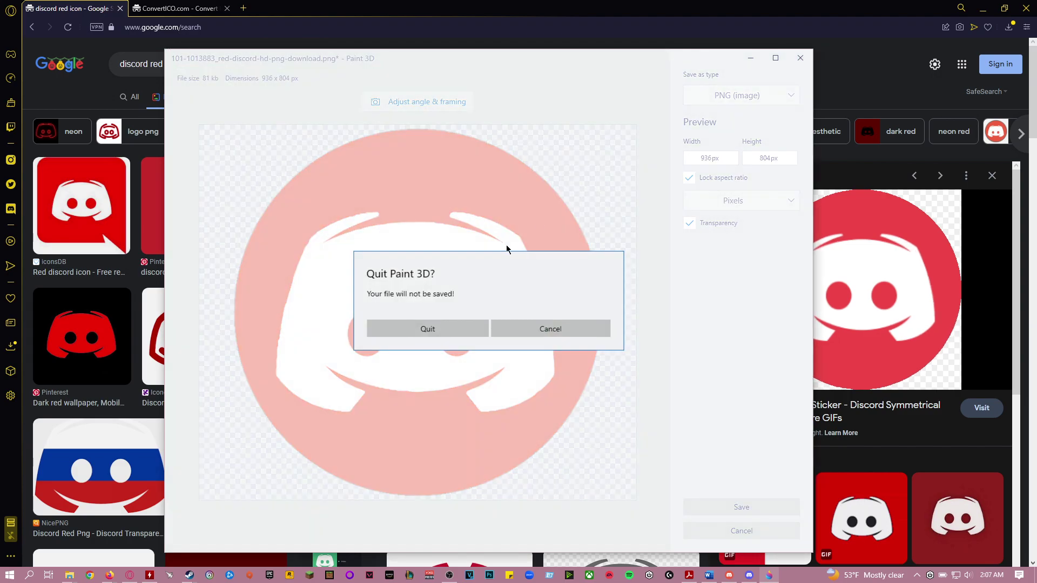
left_click(440, 327)
left_click(450, 343)
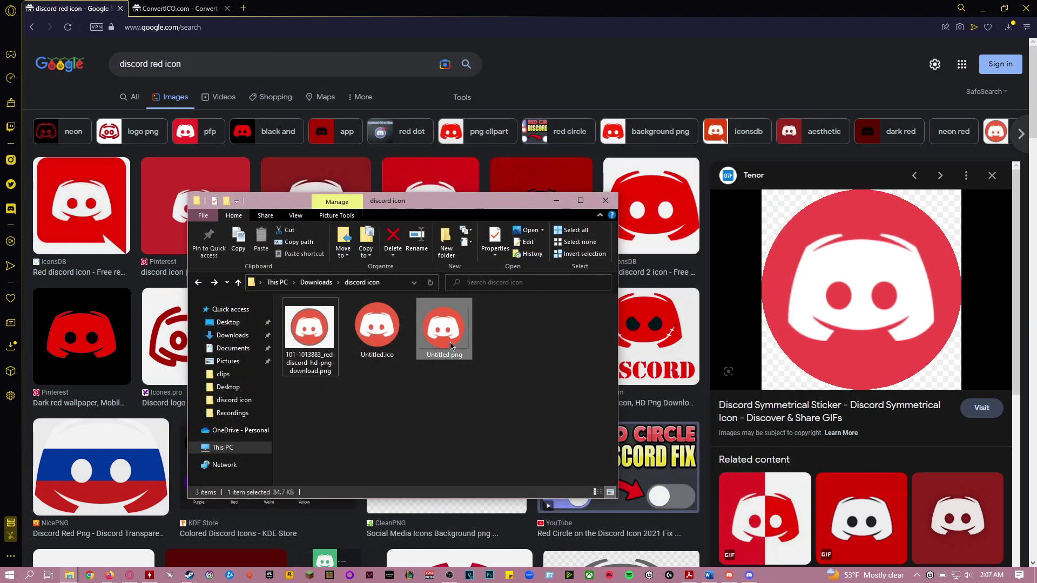
double_click(449, 342)
scroll(573, 291, "up", 3)
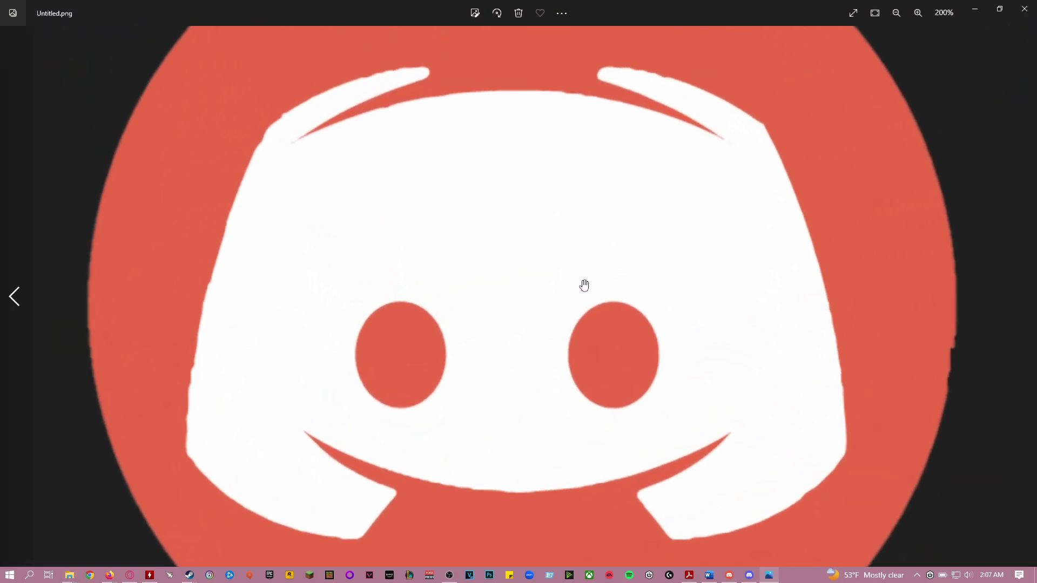
scroll(562, 284, "down", 3)
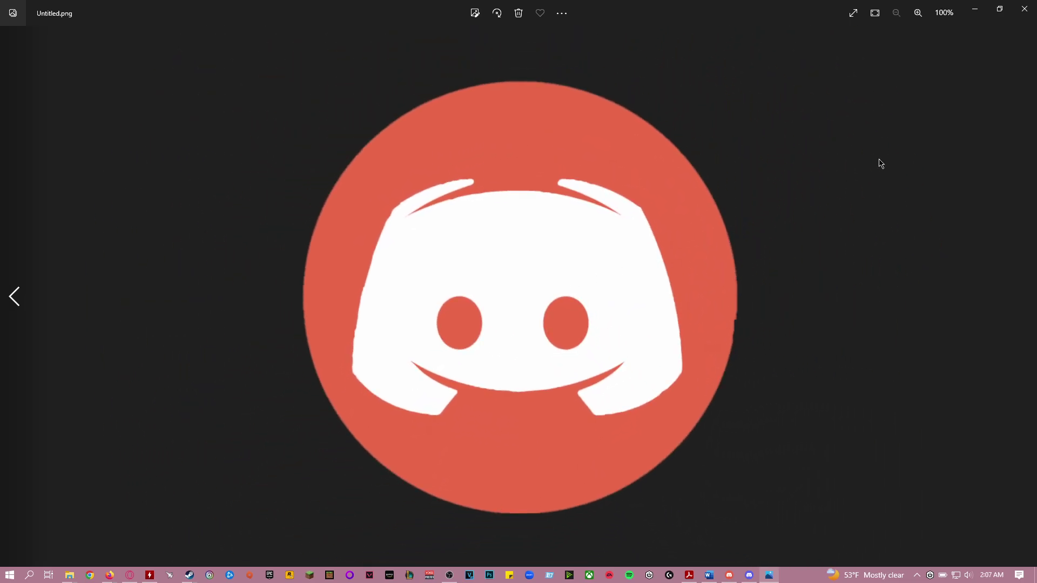
left_click(1026, 17)
Step: On the ConvertICO page, select and clear phrases in the footer and terms-of-use text
left_click(200, 6)
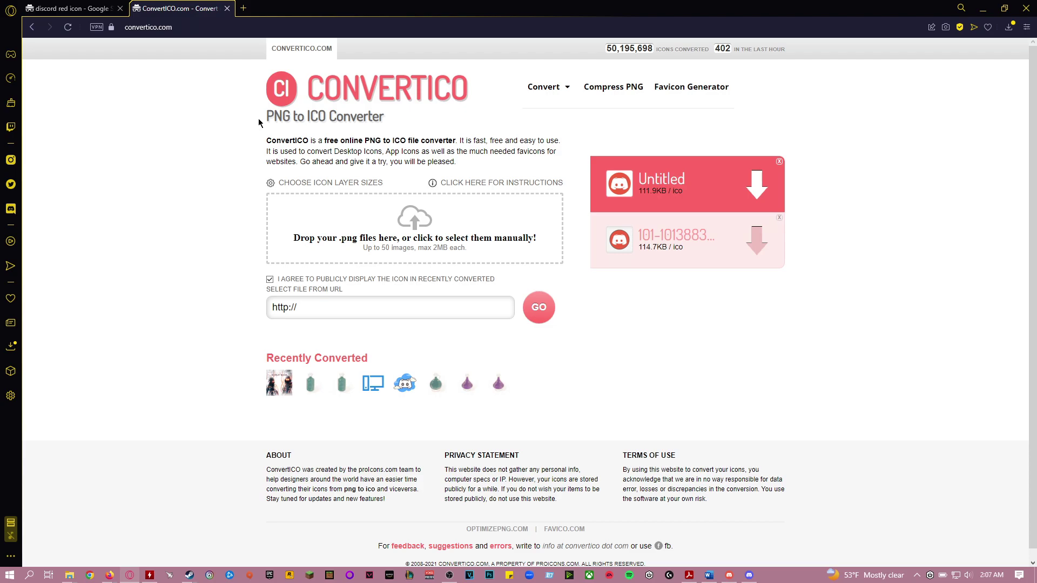
mouse_move(258, 122)
left_mouse_down()
mouse_move(262, 110)
mouse_move(266, 124)
left_mouse_up()
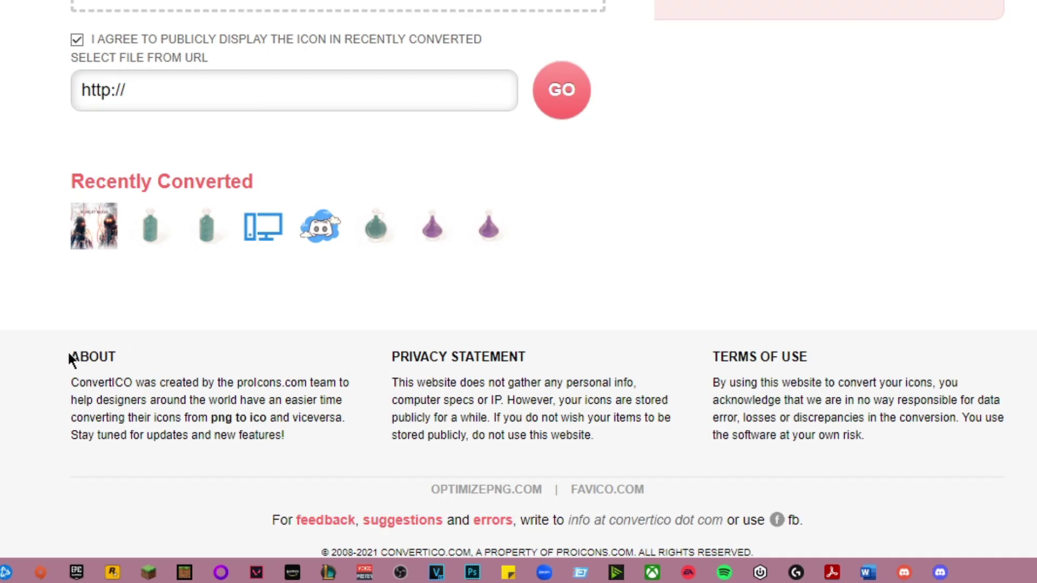
mouse_move(70, 359)
left_mouse_down()
mouse_move(799, 400)
mouse_move(155, 342)
mouse_move(60, 357)
left_mouse_up()
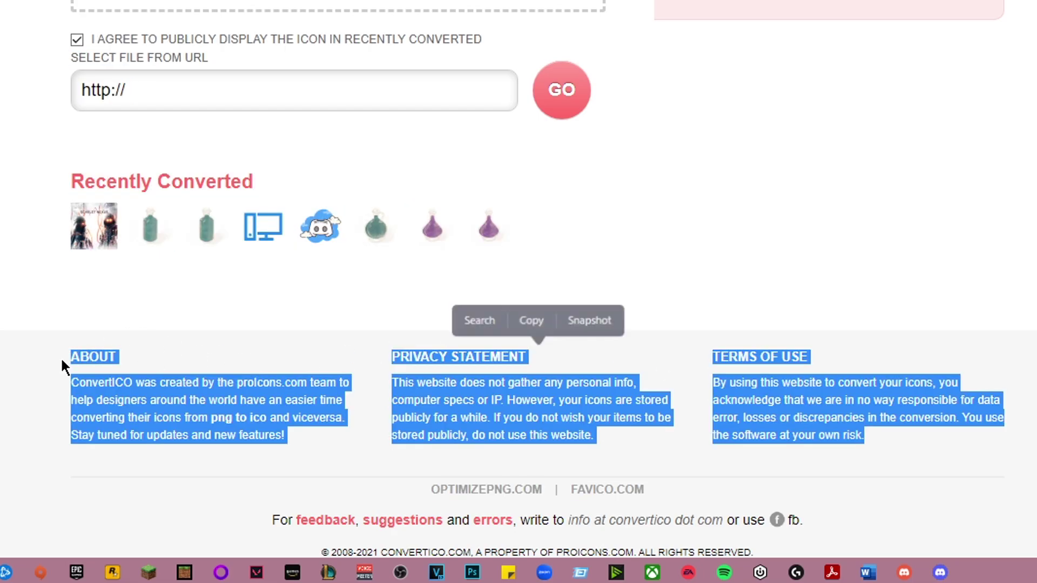
left_click(29, 359)
left_click_drag(49, 352, 69, 365)
left_click(502, 405)
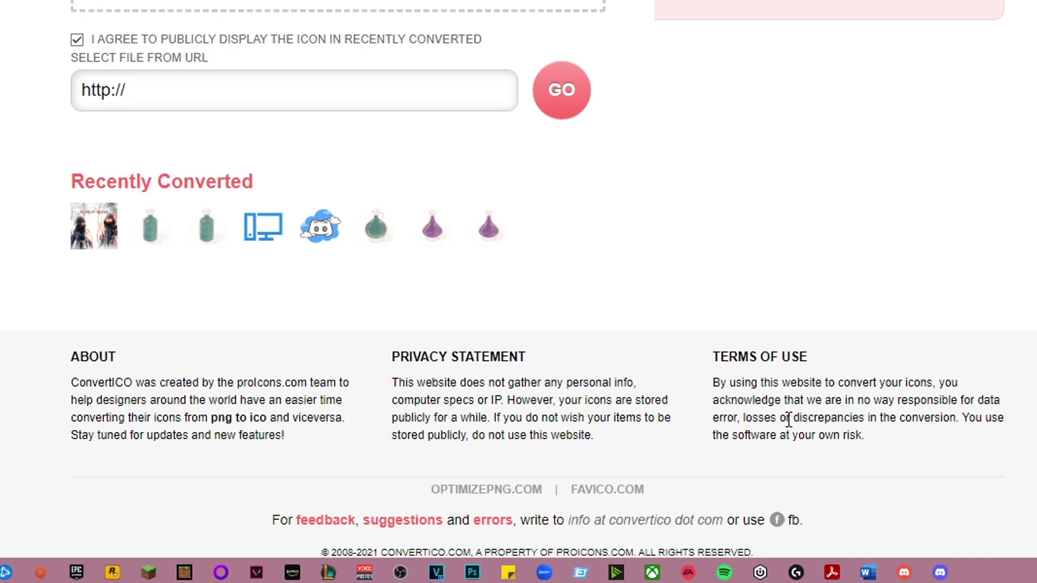
left_click_drag(728, 419, 897, 420)
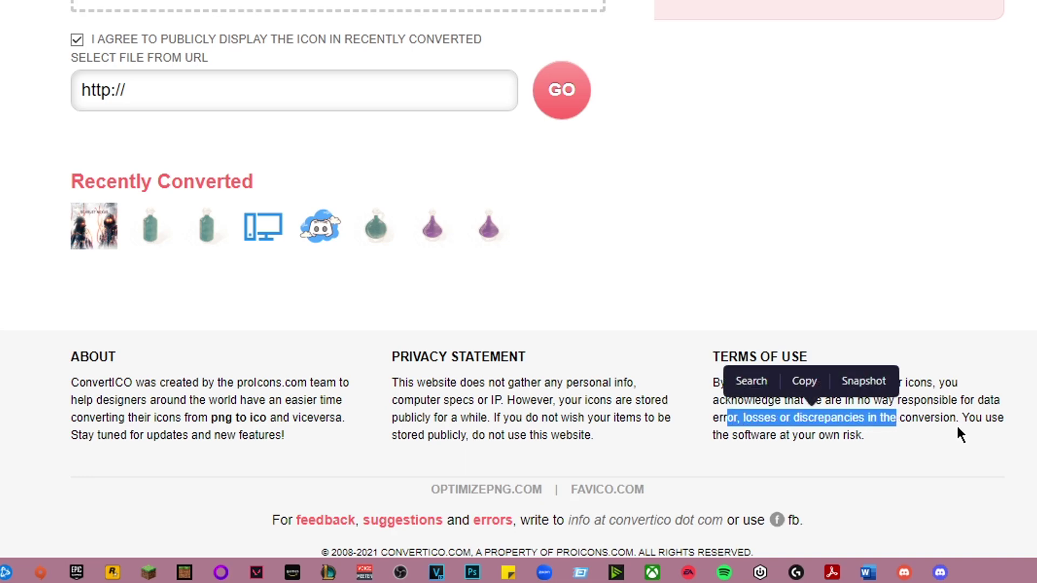
left_click(906, 437)
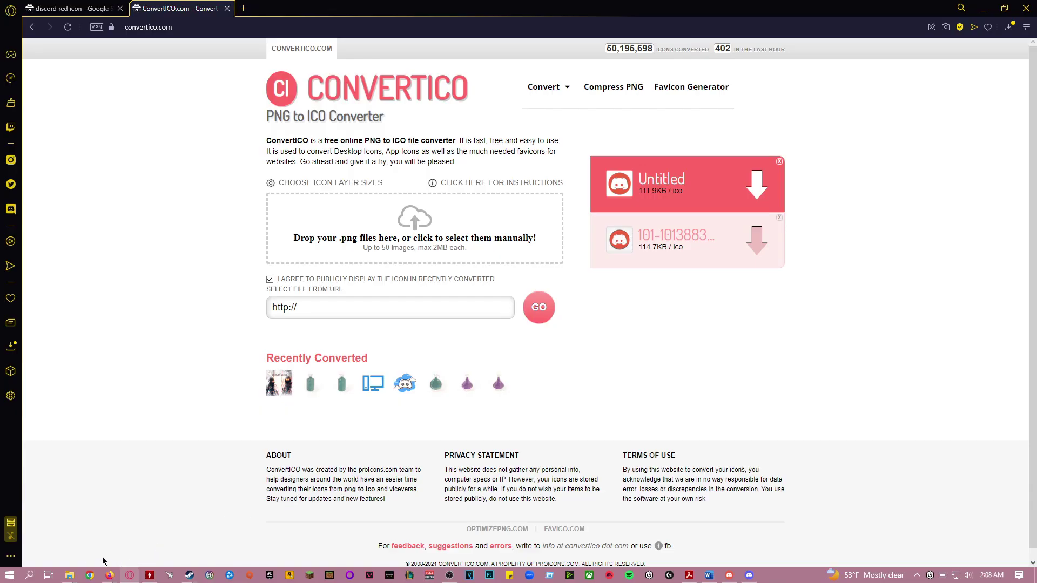
Step: Drag Untitled.png from the discord icon folder into ConvertICO's upload area
mouse_move(69, 574)
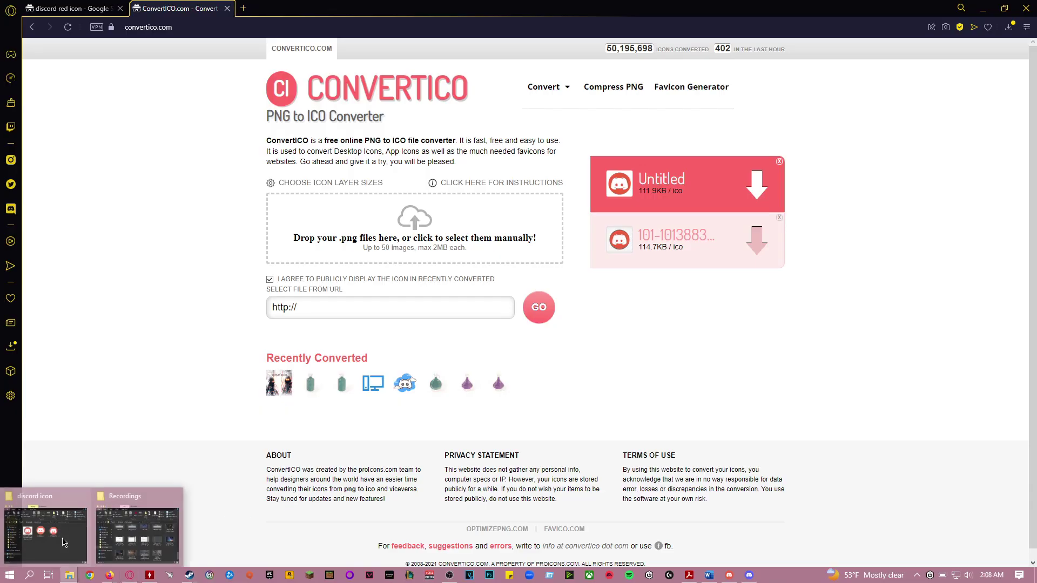
left_click(51, 521)
left_click_drag(477, 203, 895, 154)
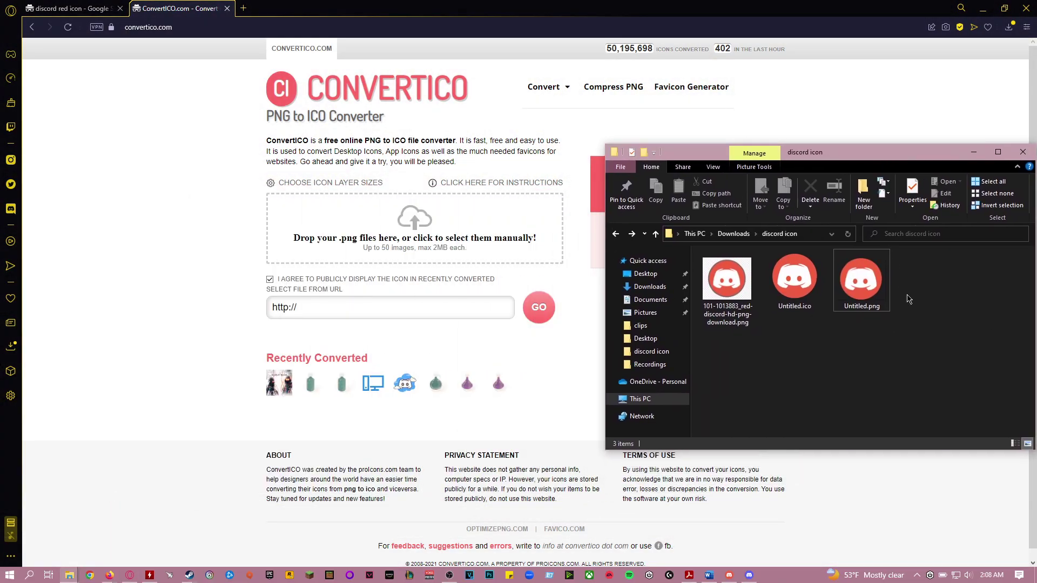
left_click_drag(862, 280, 409, 241)
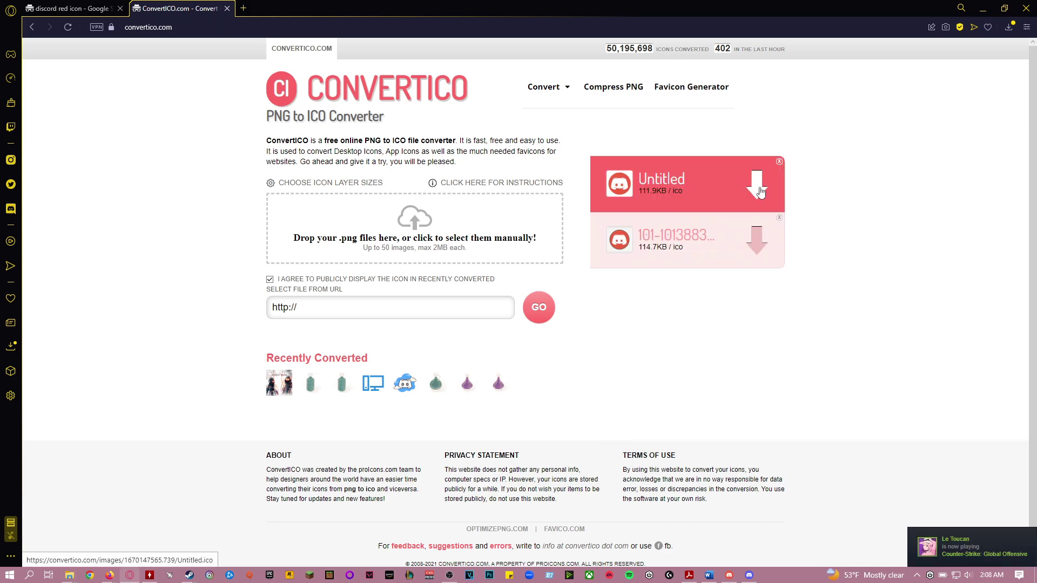
Step: Download the converted Untitled.ico, confirm it landed in the discord icon folder, and minimize the folder
left_click(757, 186)
key("alt+Tab")
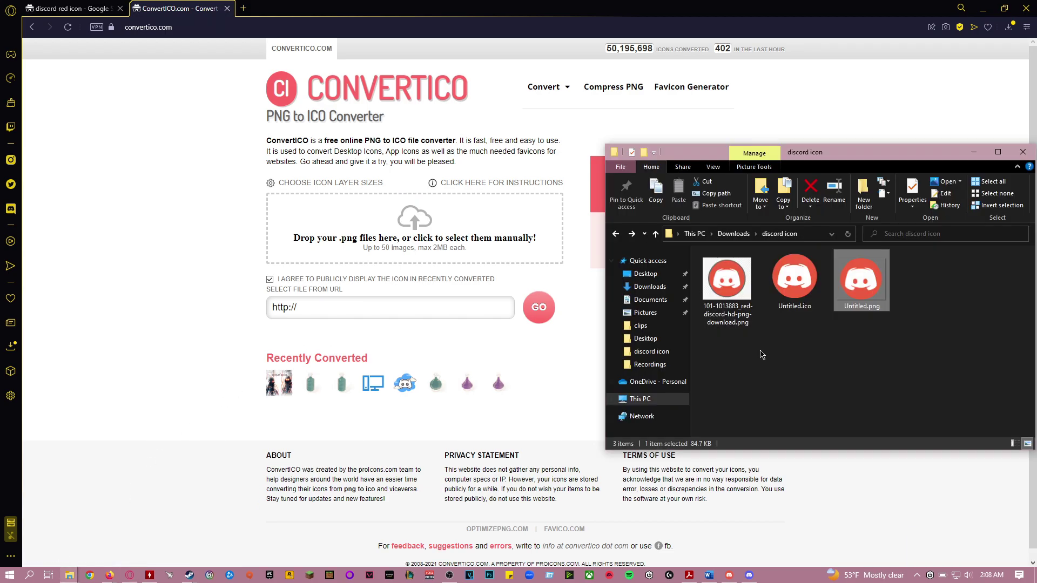
left_click(799, 293)
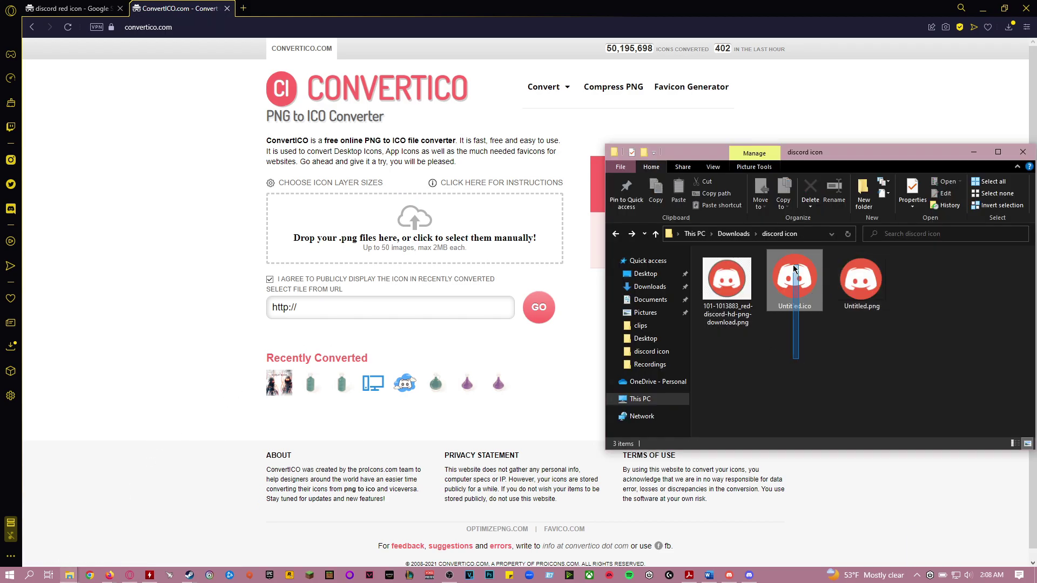
left_click_drag(824, 155, 436, 180)
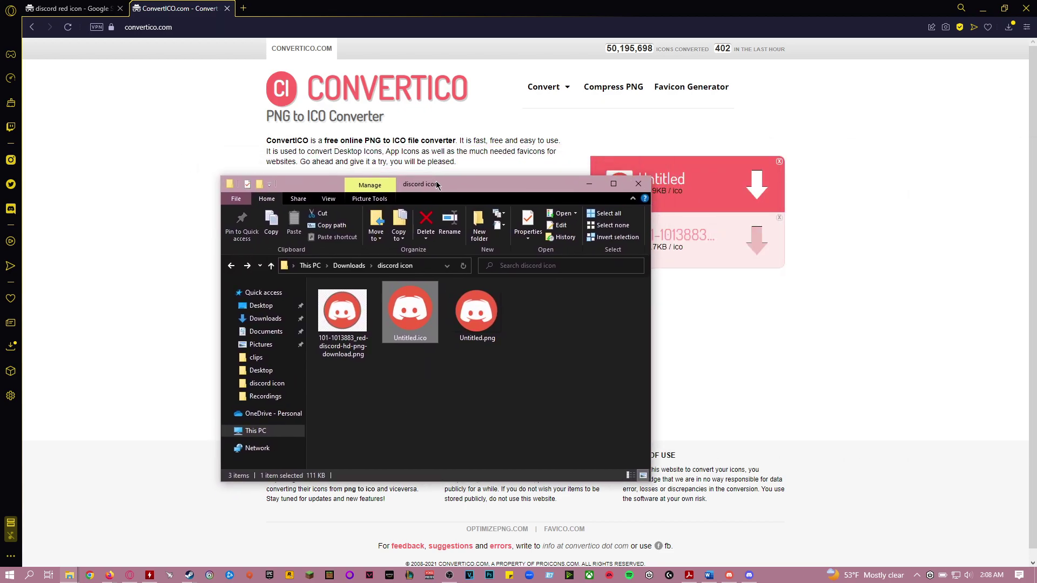
left_click(589, 184)
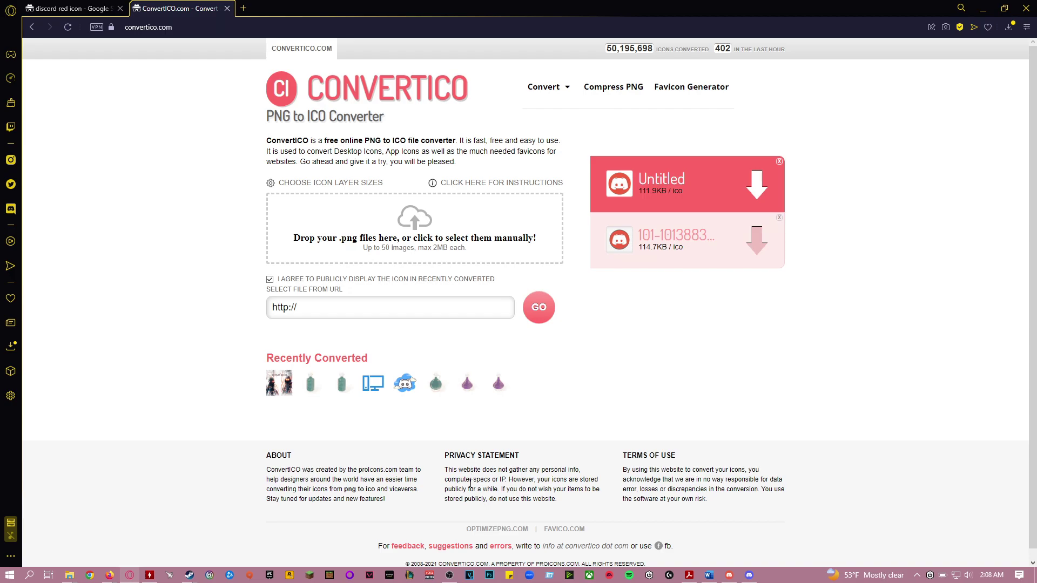
Step: Search for 'discord ptb' and open the Discord PTB shortcut's file location
left_click(29, 575)
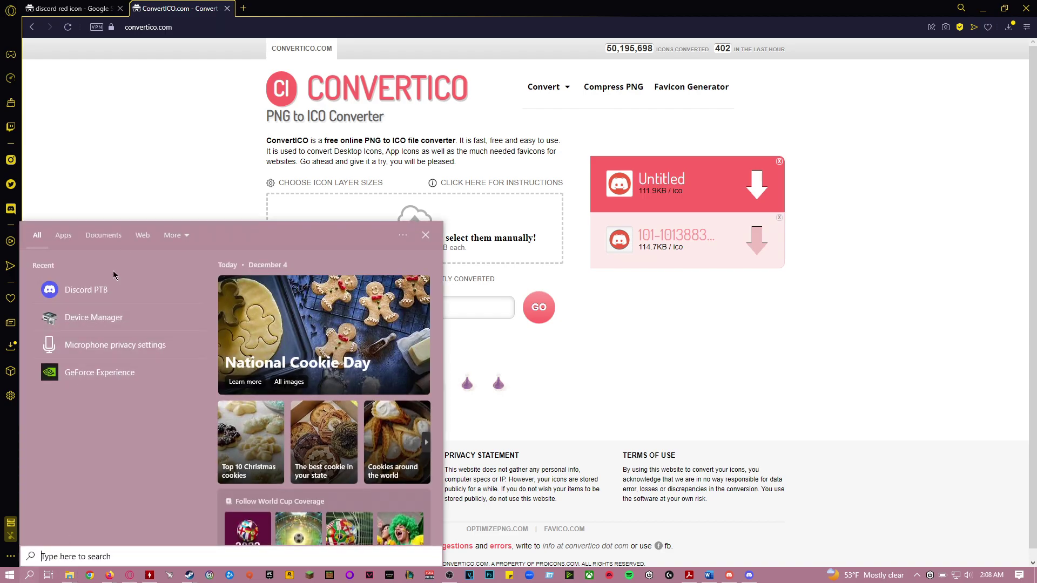
type("discord ptb")
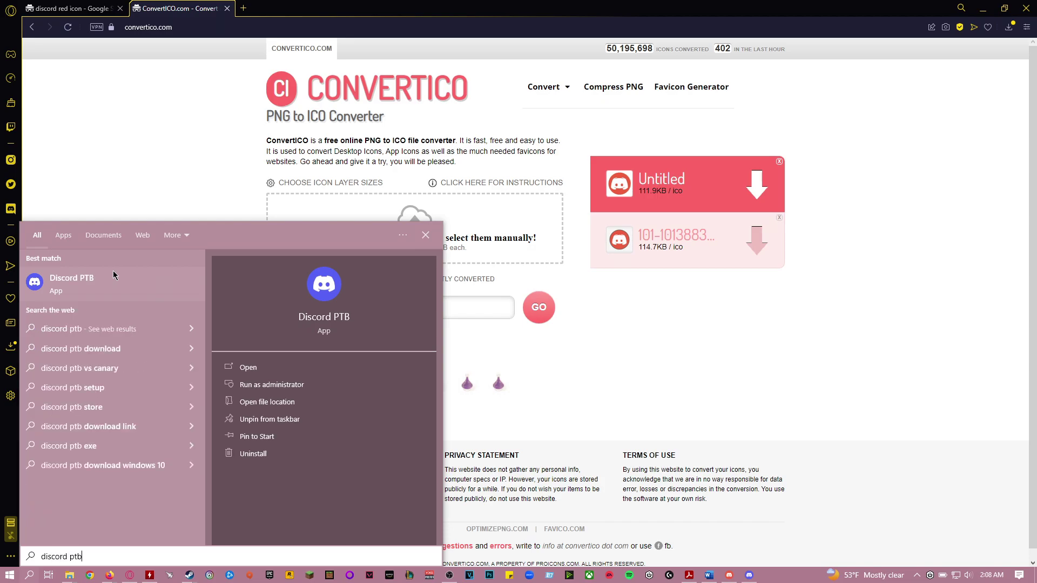
right_click(121, 287)
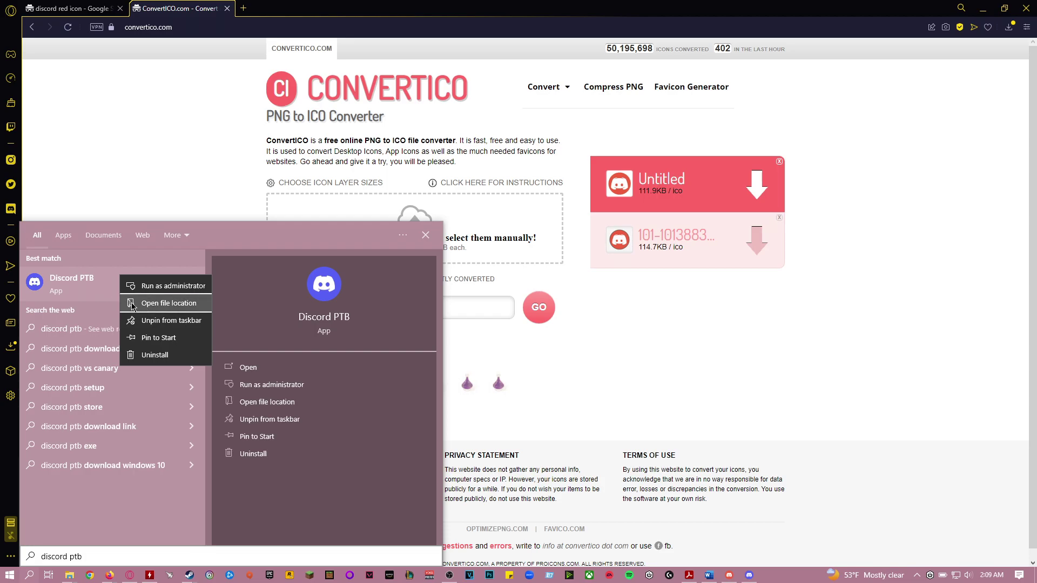
left_click(132, 304)
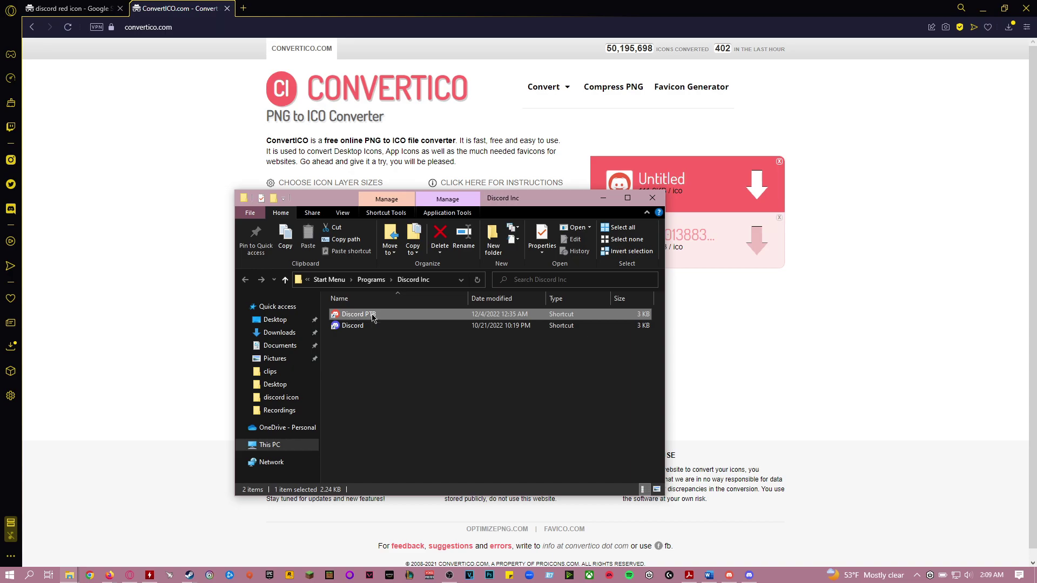
right_click(373, 315)
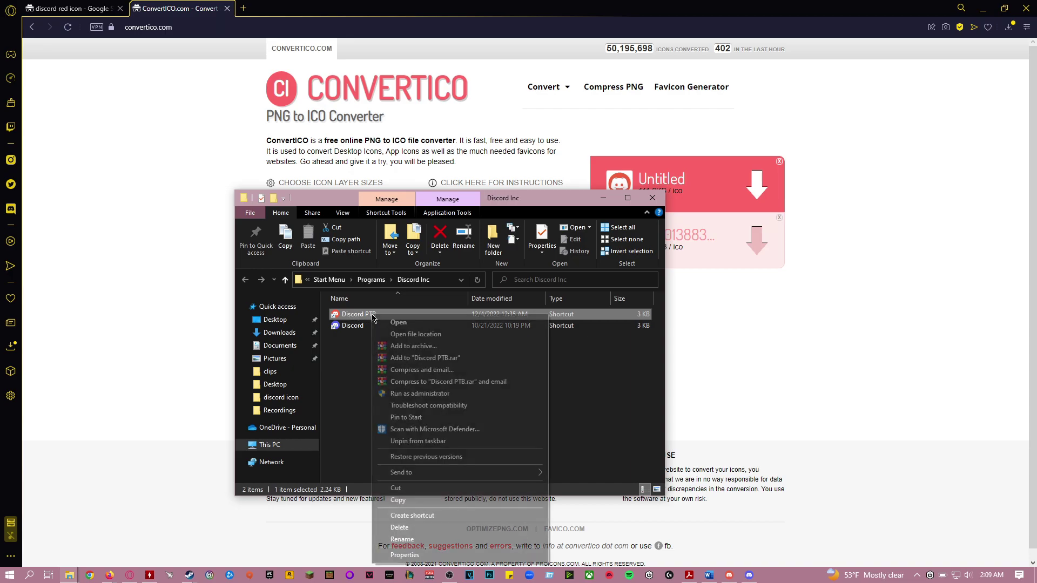
Step: Open the Discord PTB shortcut's Properties, Change Icon and Browse dialogs
left_click(411, 555)
left_click(496, 347)
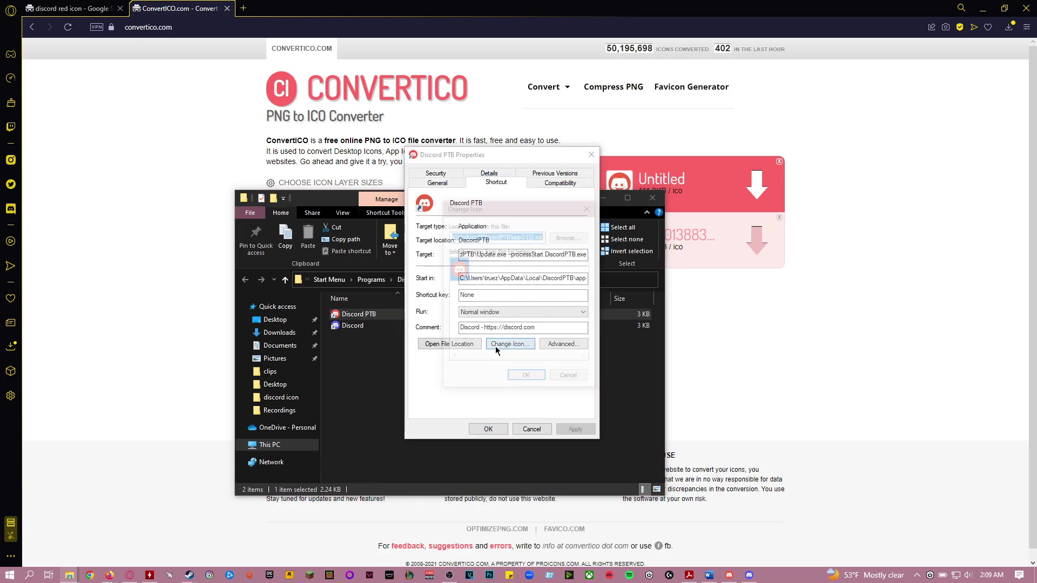
left_click(569, 239)
Step: Drag Untitled.ico from the discord icon folder into the DiscordPTB folder and confirm an icon file
mouse_move(69, 575)
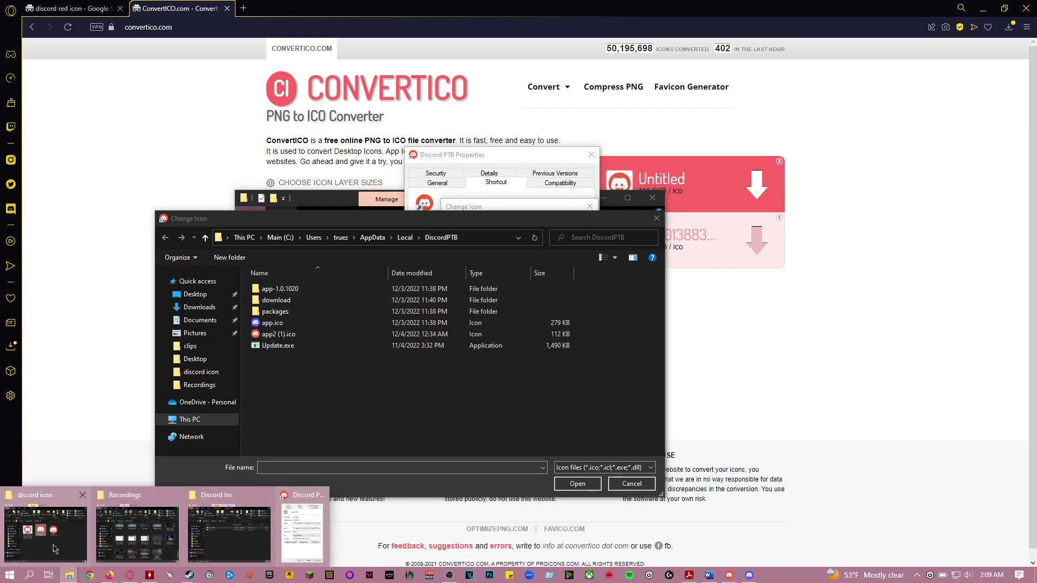
left_click(47, 534)
left_click_drag(446, 195, 835, 195)
left_click(853, 387)
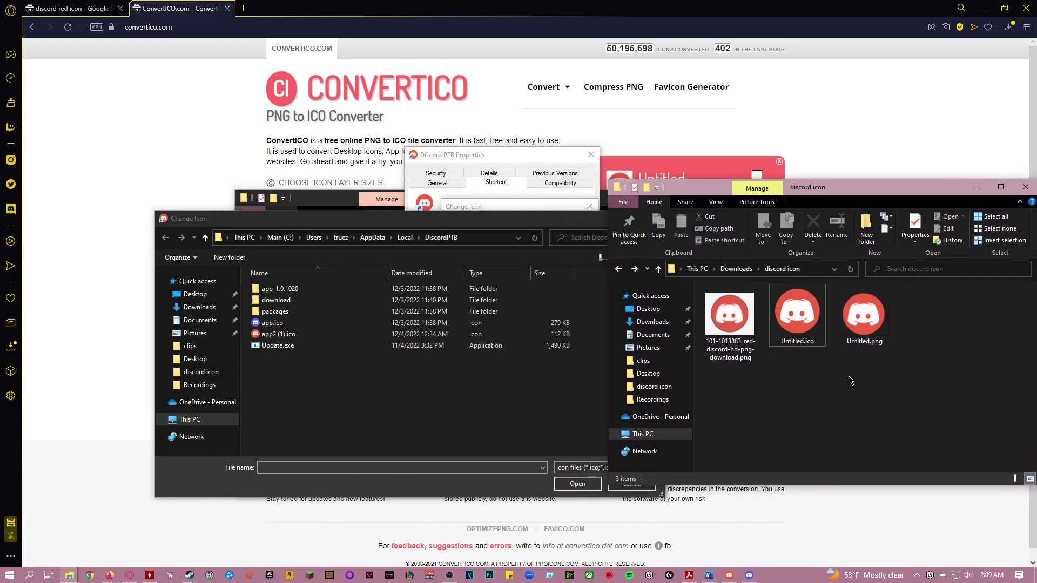
left_click(803, 318)
left_click_drag(729, 343, 294, 359)
left_click(799, 345)
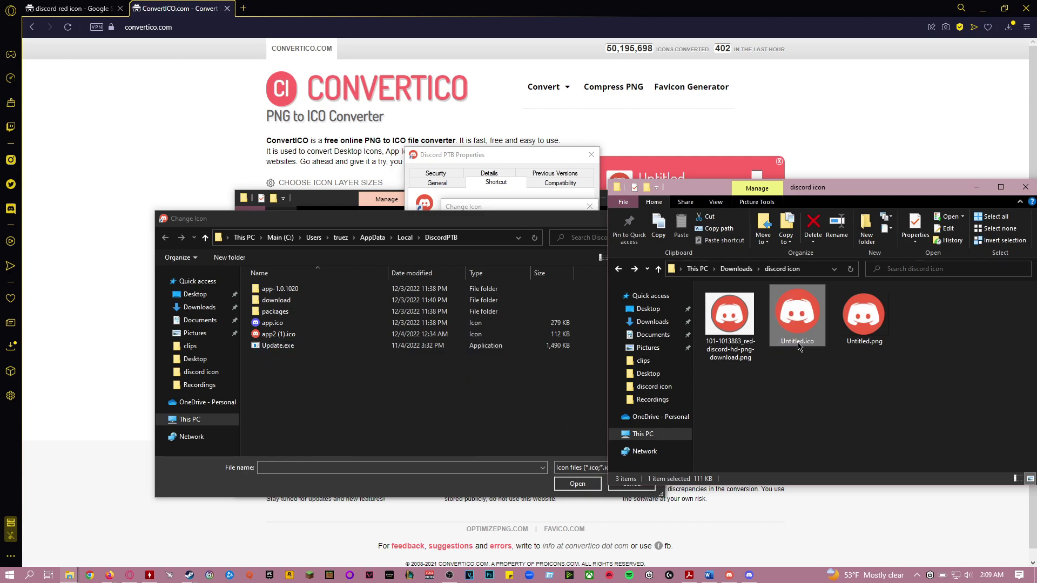
left_click_drag(816, 326, 431, 401)
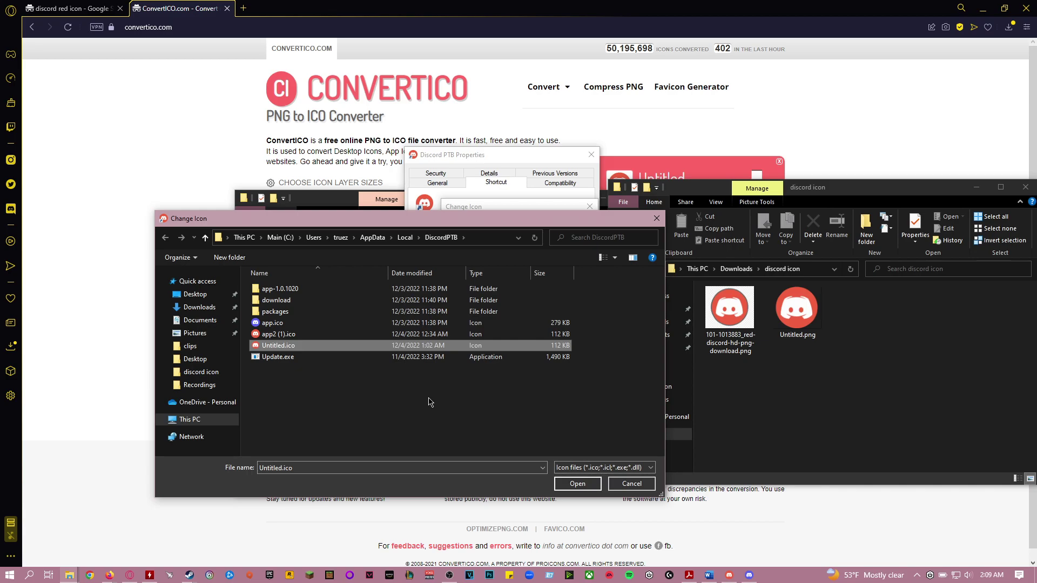
left_click(278, 334)
key("Return")
Step: Reopen the Discord PTB shortcut's Change Icon browser
left_click(527, 378)
left_click(508, 346)
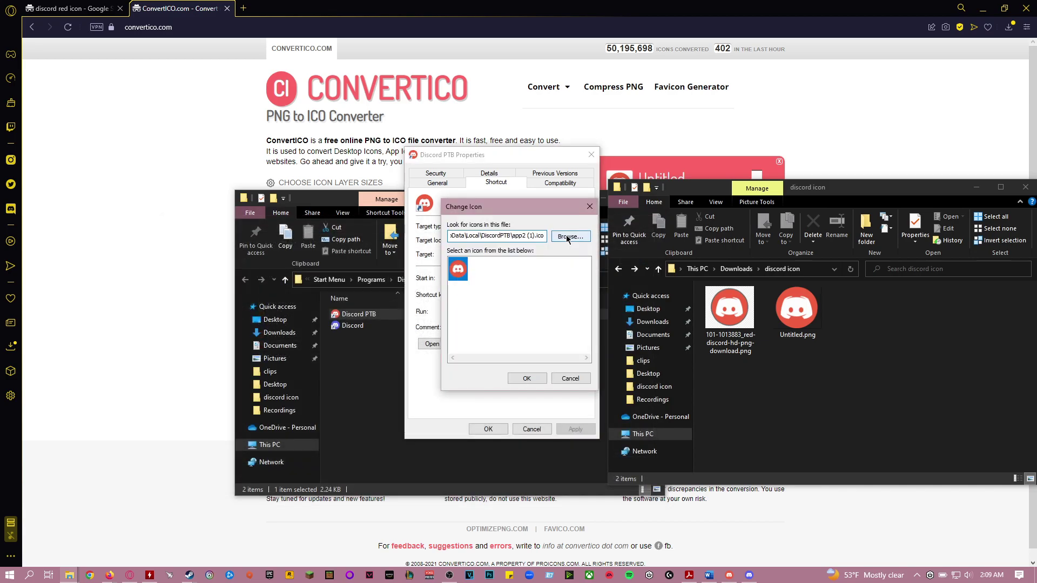
left_click(570, 236)
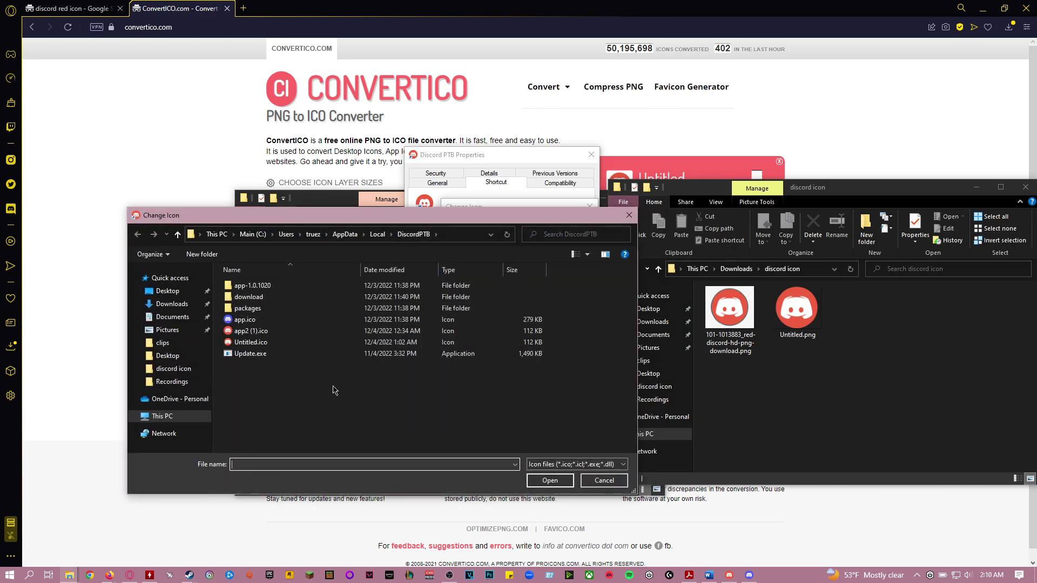
left_click_drag(513, 223, 478, 225)
left_click_drag(804, 454, 813, 416)
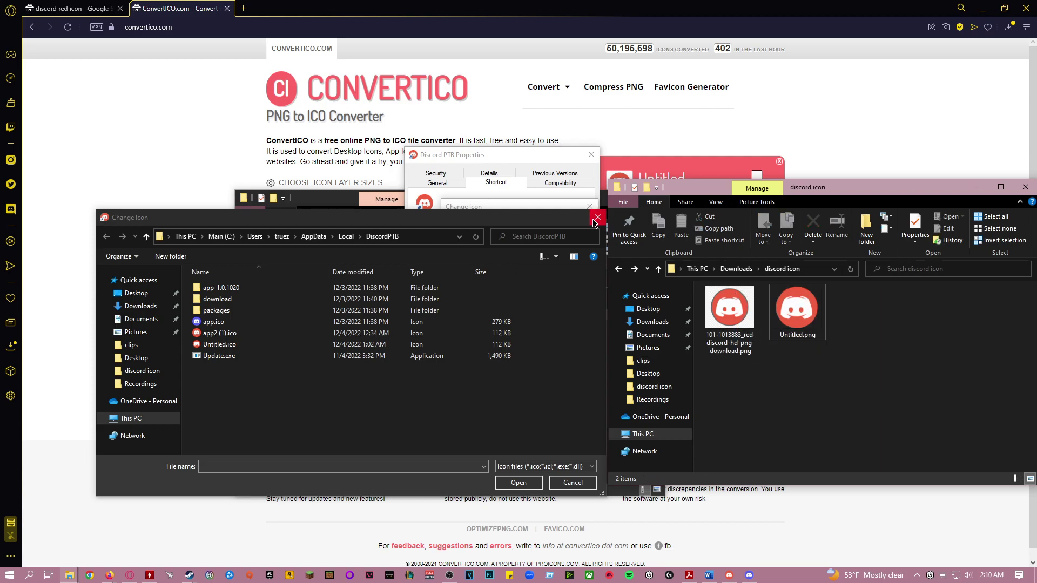
left_click_drag(526, 219, 521, 216)
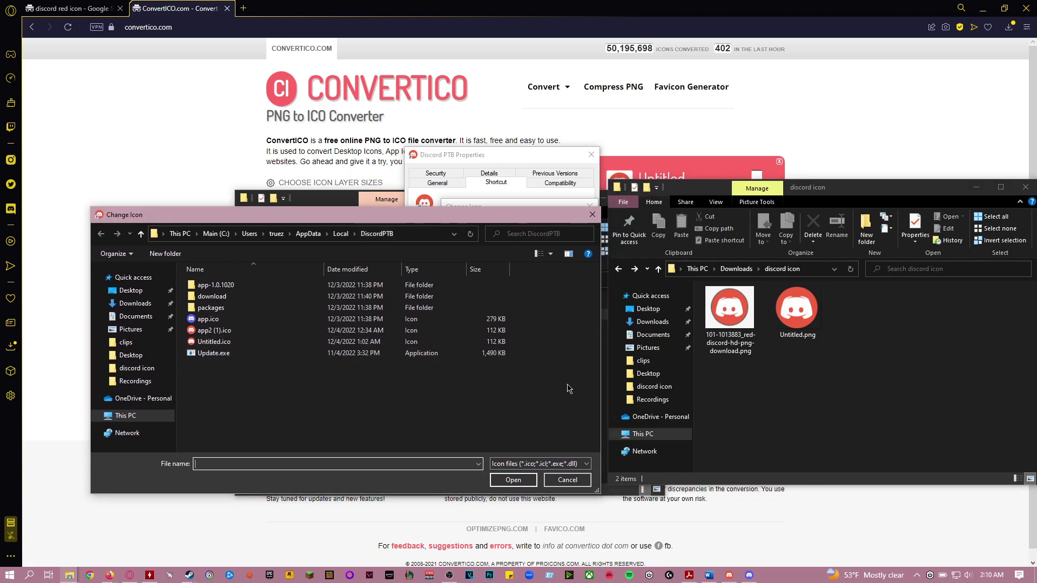
Step: Pick Untitled.ico as the shortcut's red Discord icon, confirm, and open Windows search
double_click(254, 343)
left_click(514, 378)
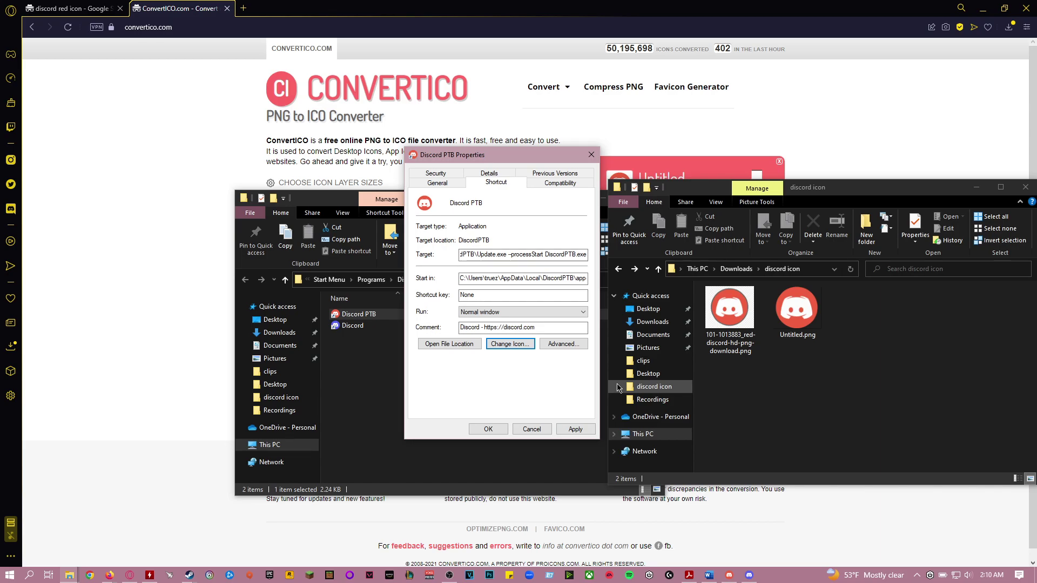
left_click(29, 575)
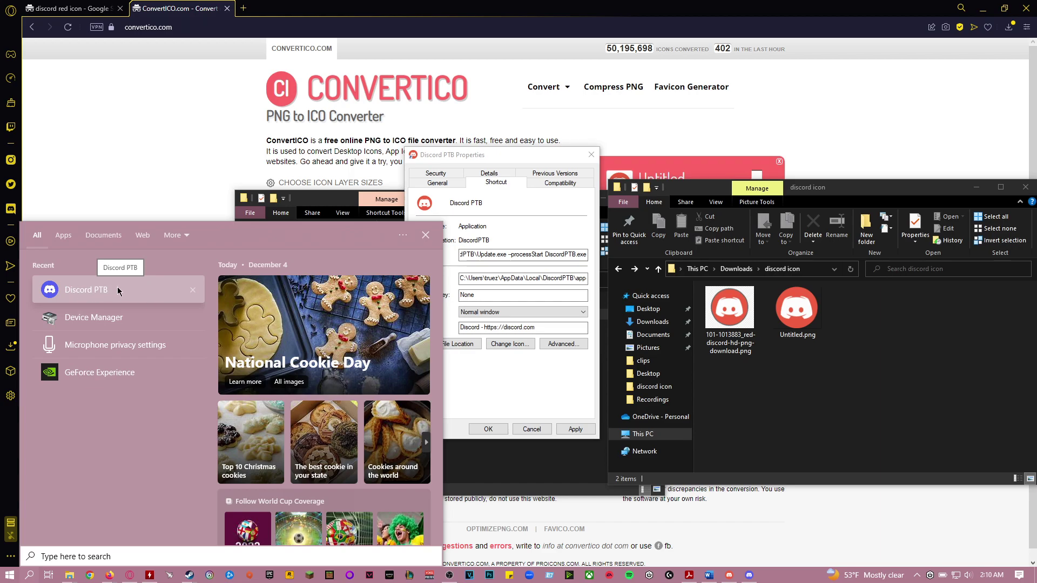
Step: Unpin Discord PTB from the taskbar, re-pin it from Start's Recent list, then return to its shortcut Properties
right_click(117, 288)
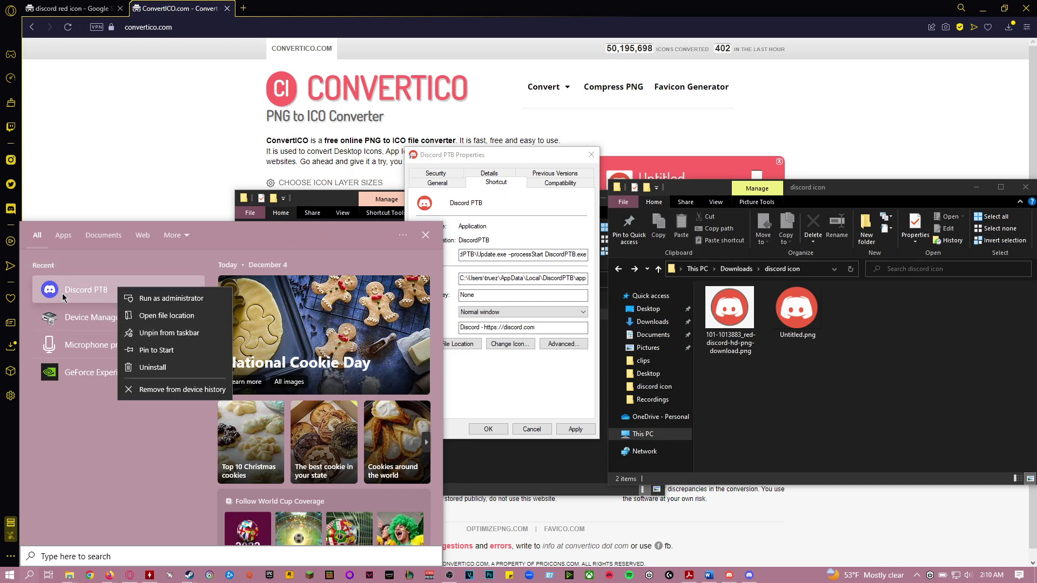
left_click(149, 336)
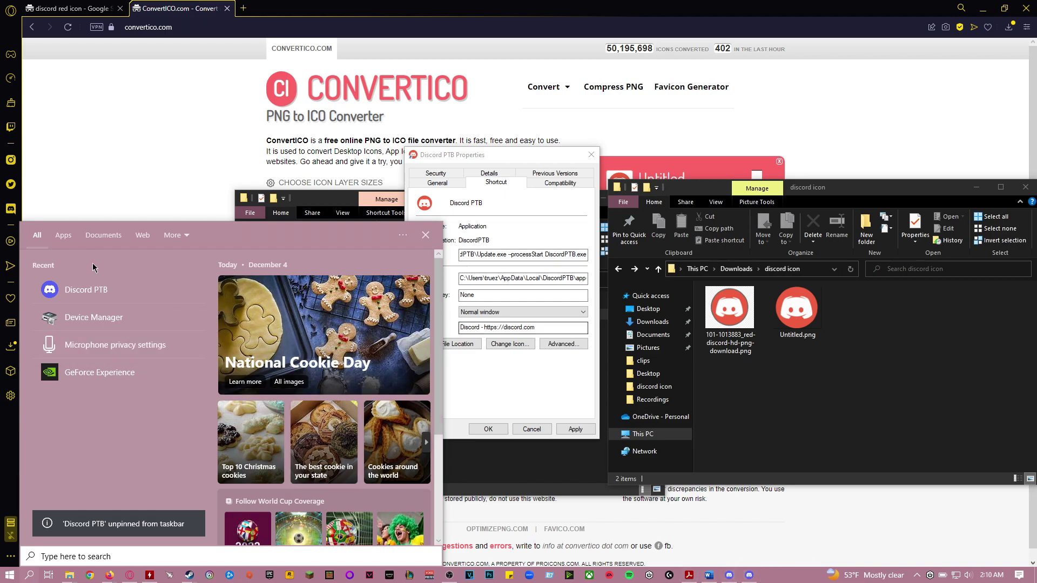
right_click(104, 289)
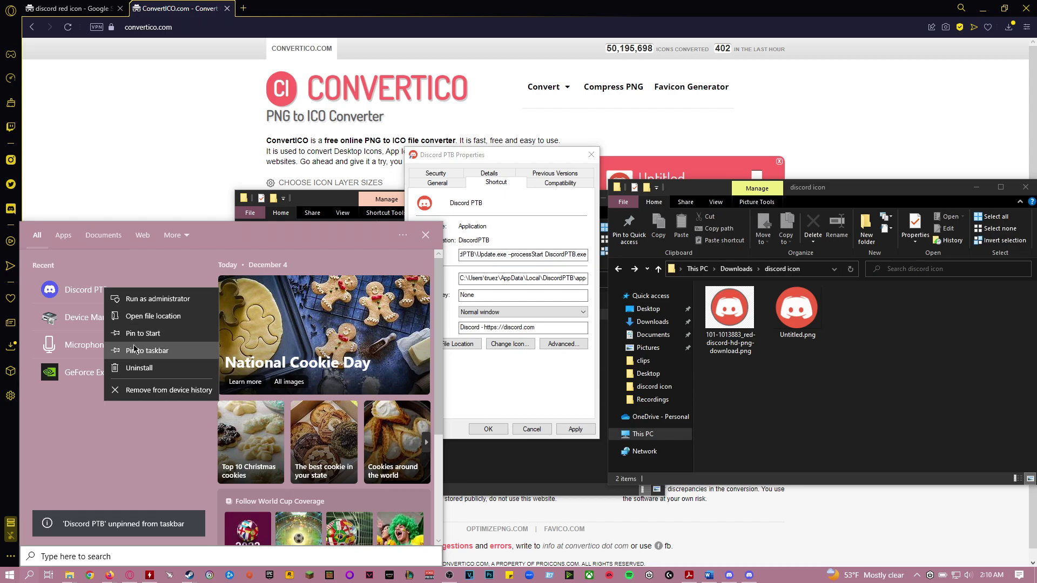
left_click(135, 350)
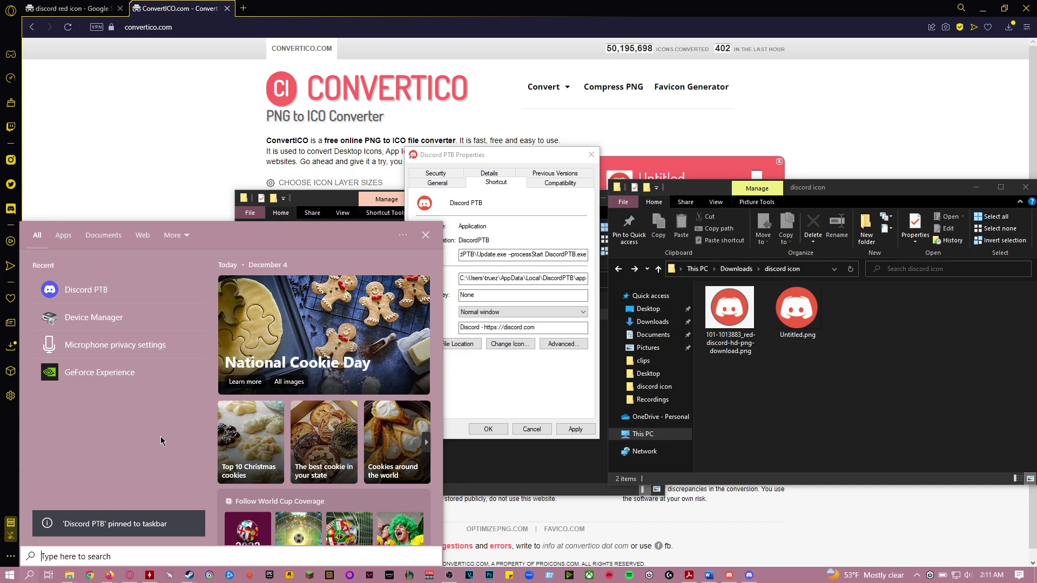
left_click(524, 372)
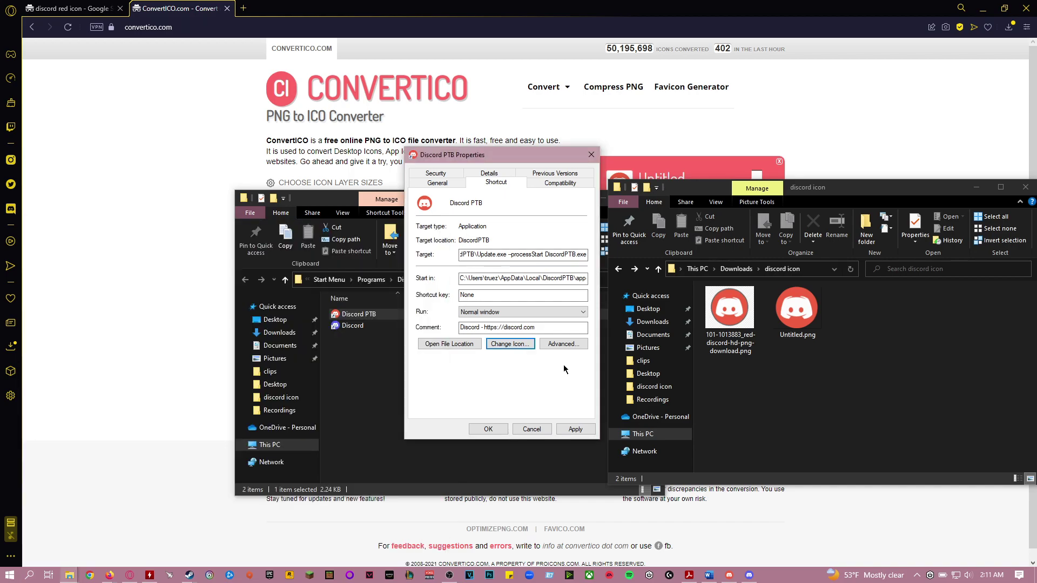